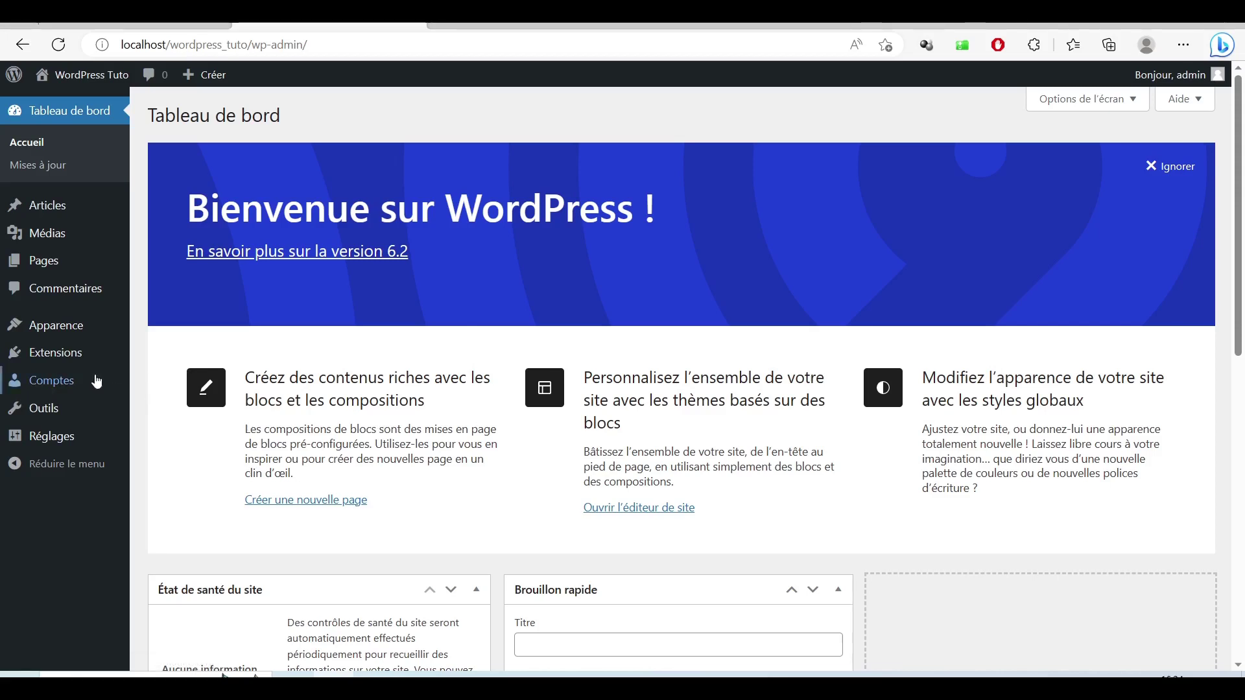
Step: Go to the Extensions > Ajouter page to add a new plugin
mouse_move(35, 361)
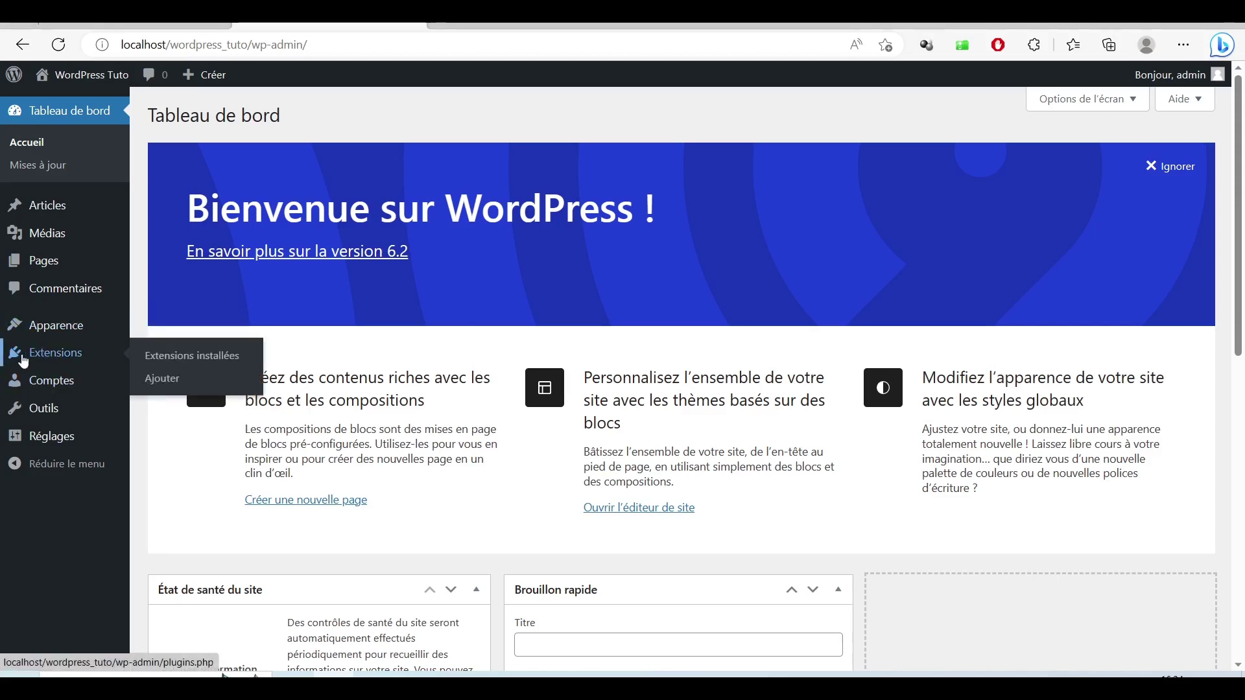
click(154, 383)
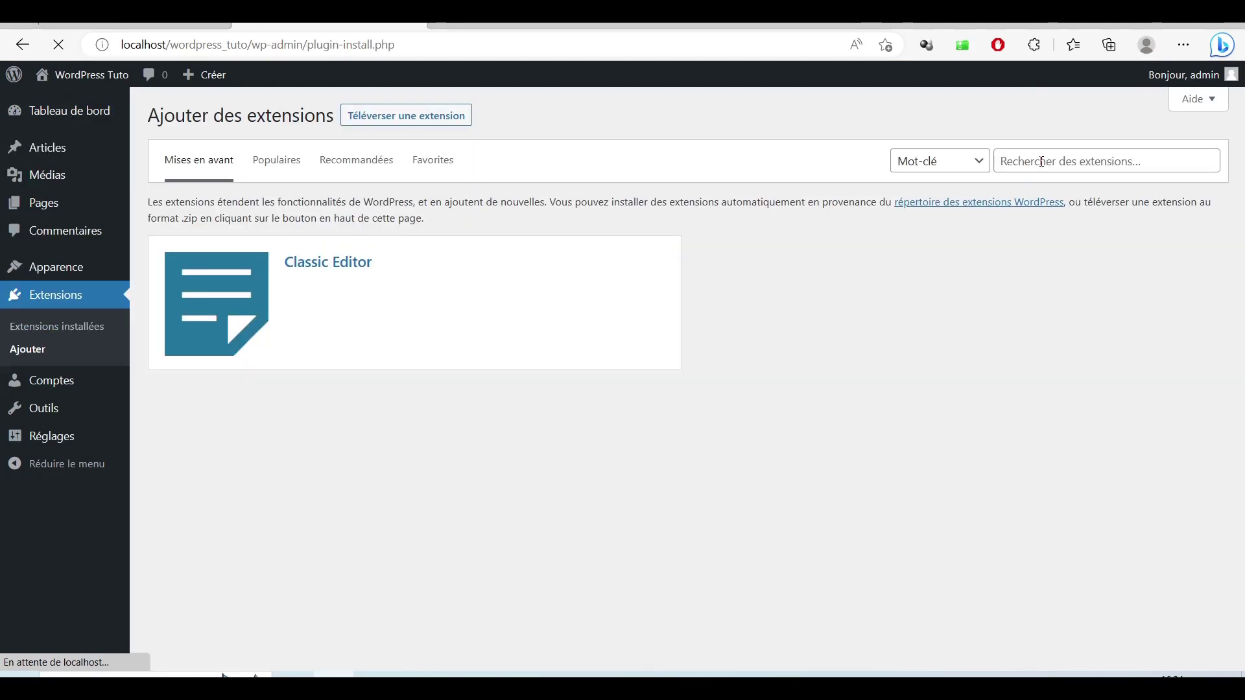
Step: Search for 'all in one wp migration', then install and activate the All-in-One WP Migration plugin
click(1041, 162)
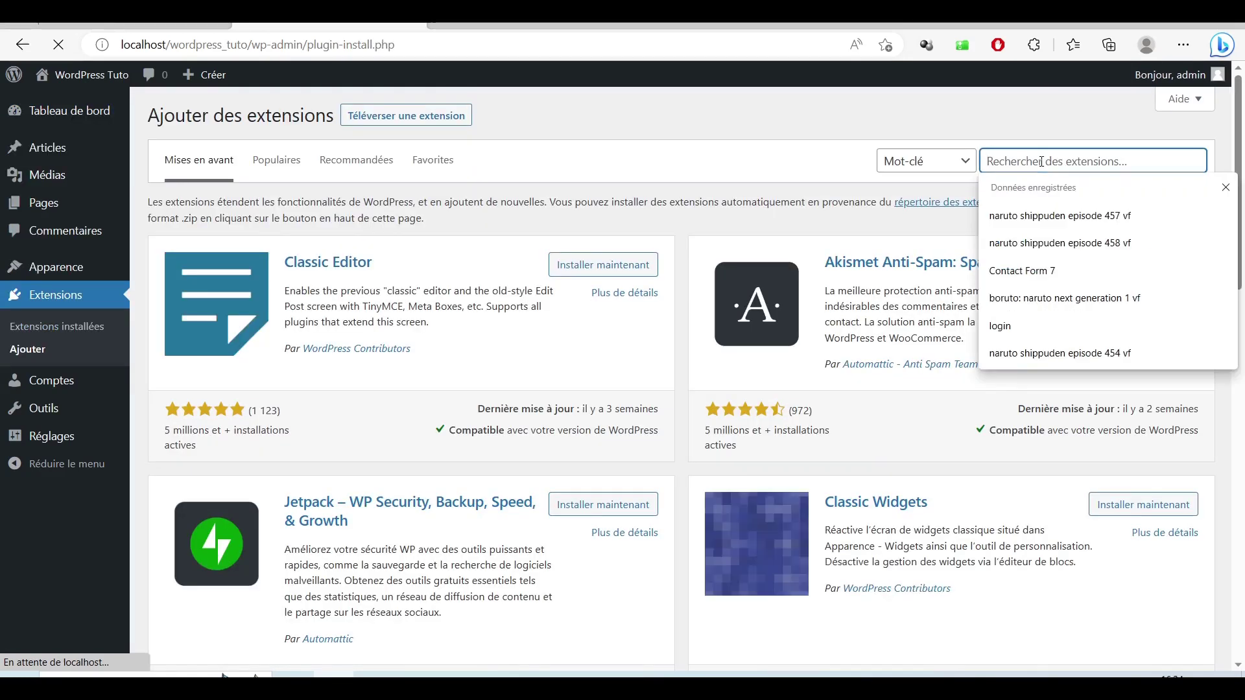
text(all )
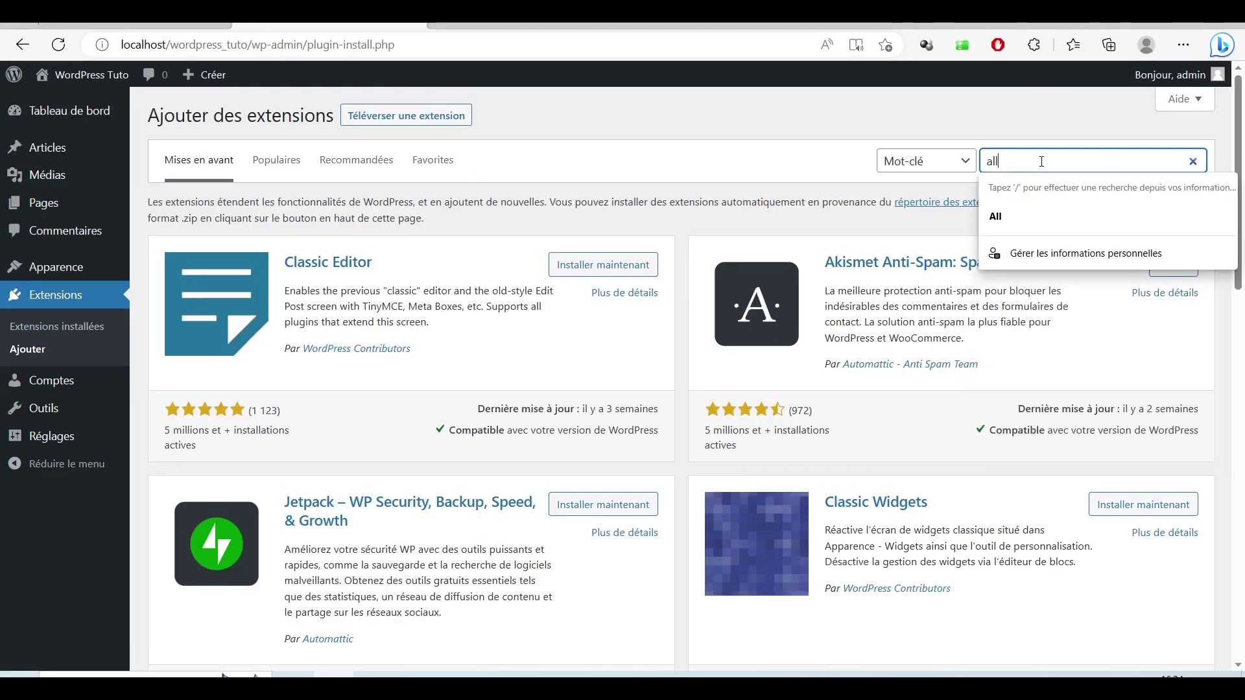
text(in o)
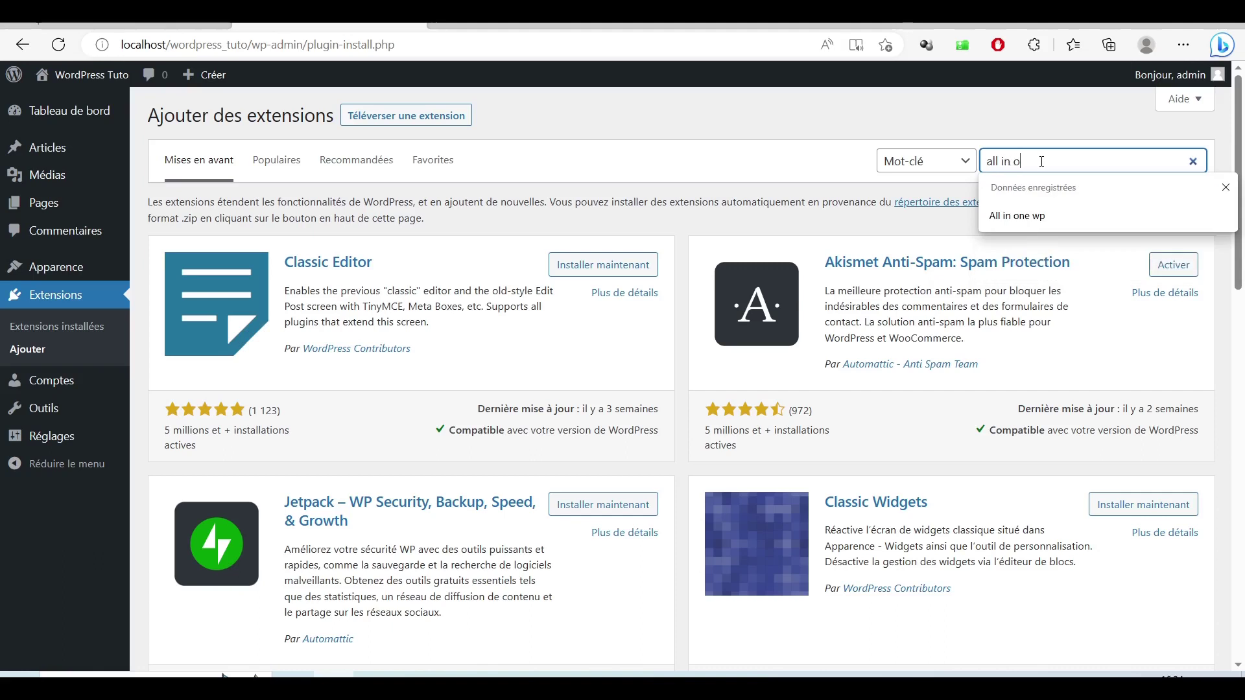
text(ne wp mi)
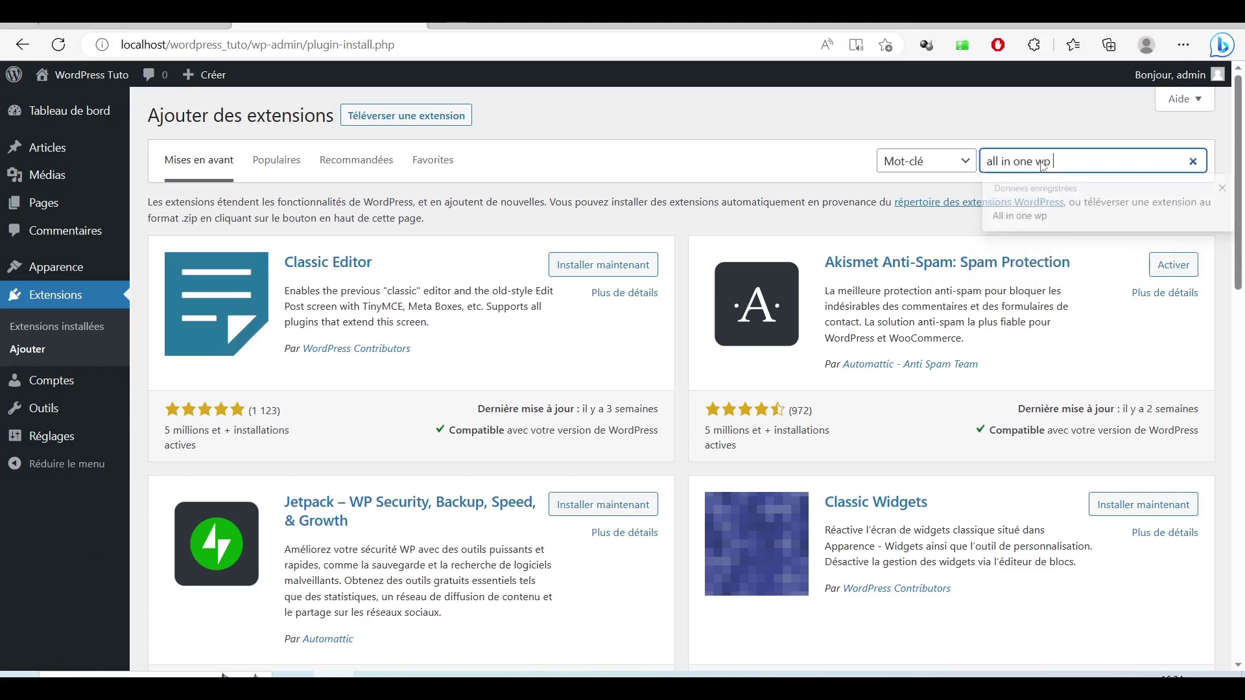
text(gration)
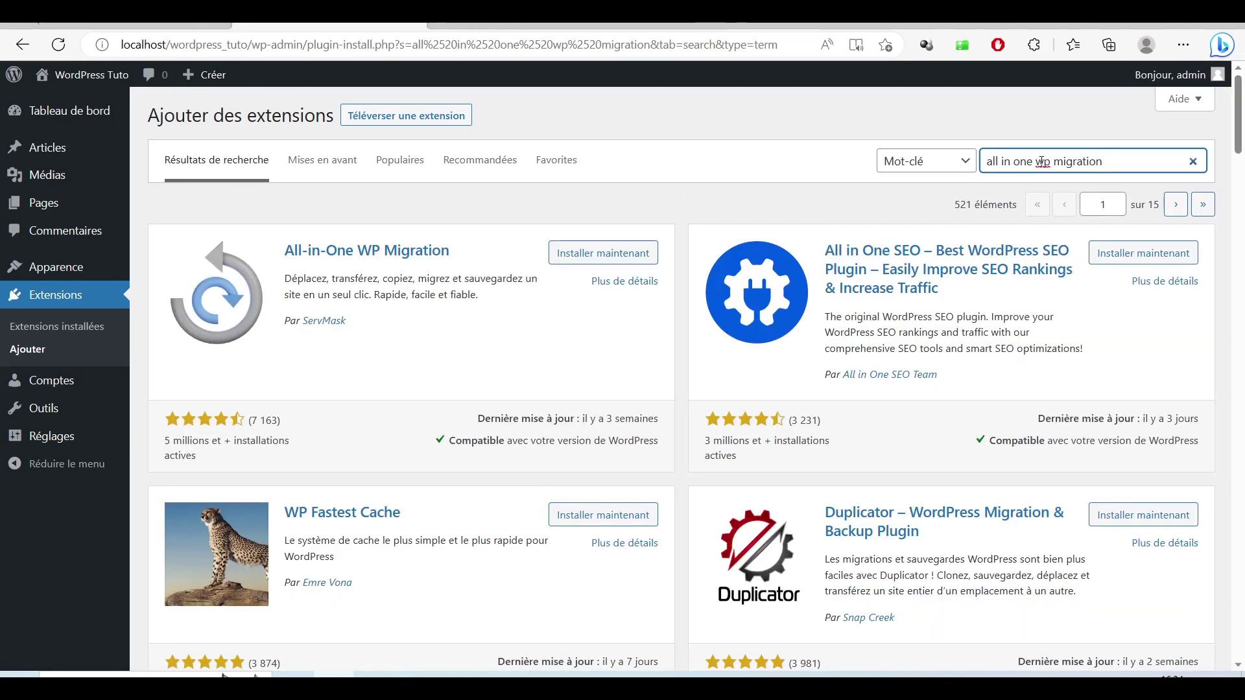
click(592, 255)
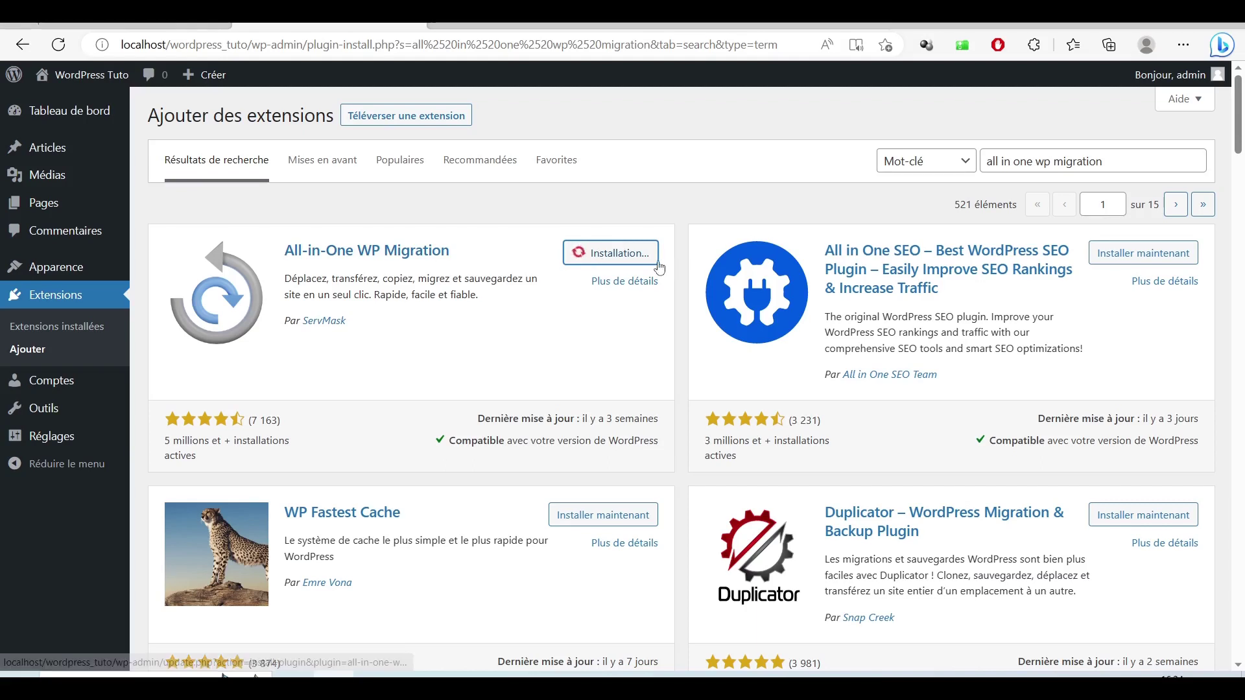
click(628, 258)
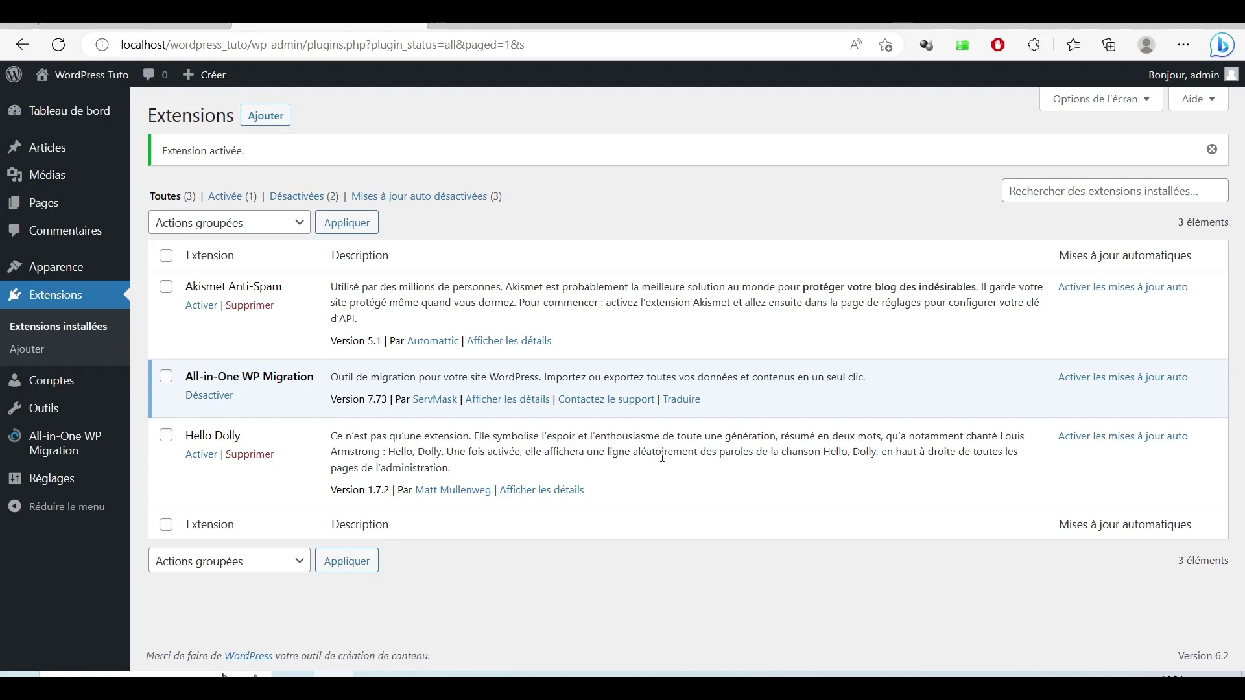
Step: Open All-in-One WP Migration's Importer page, note its 40 Mo upload limit, and show the IMPORTER DEPUIS sources
mouse_move(11, 441)
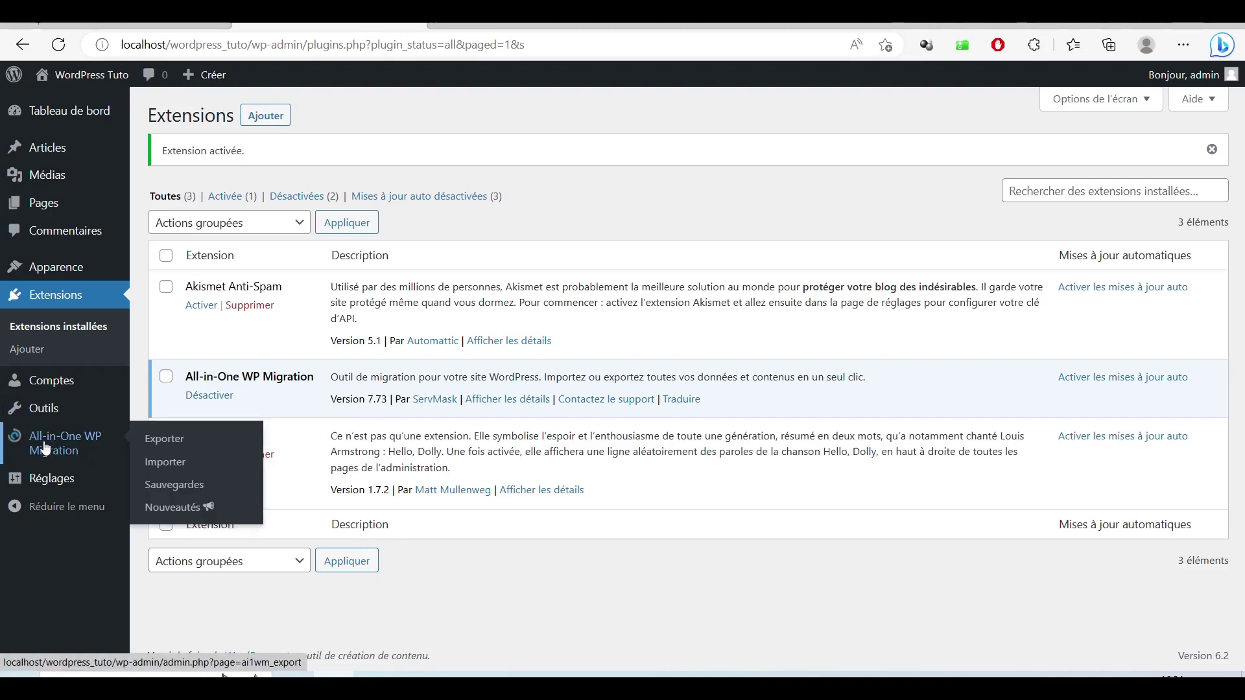
click(165, 465)
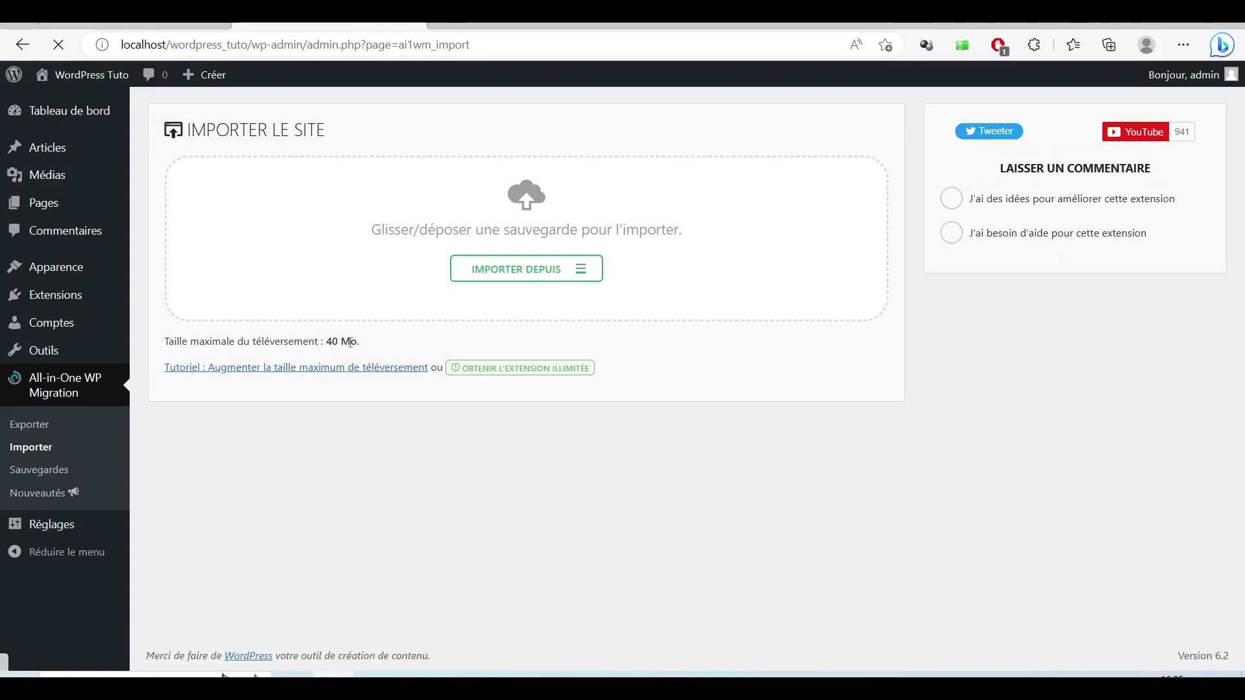
drag(327, 340, 358, 342)
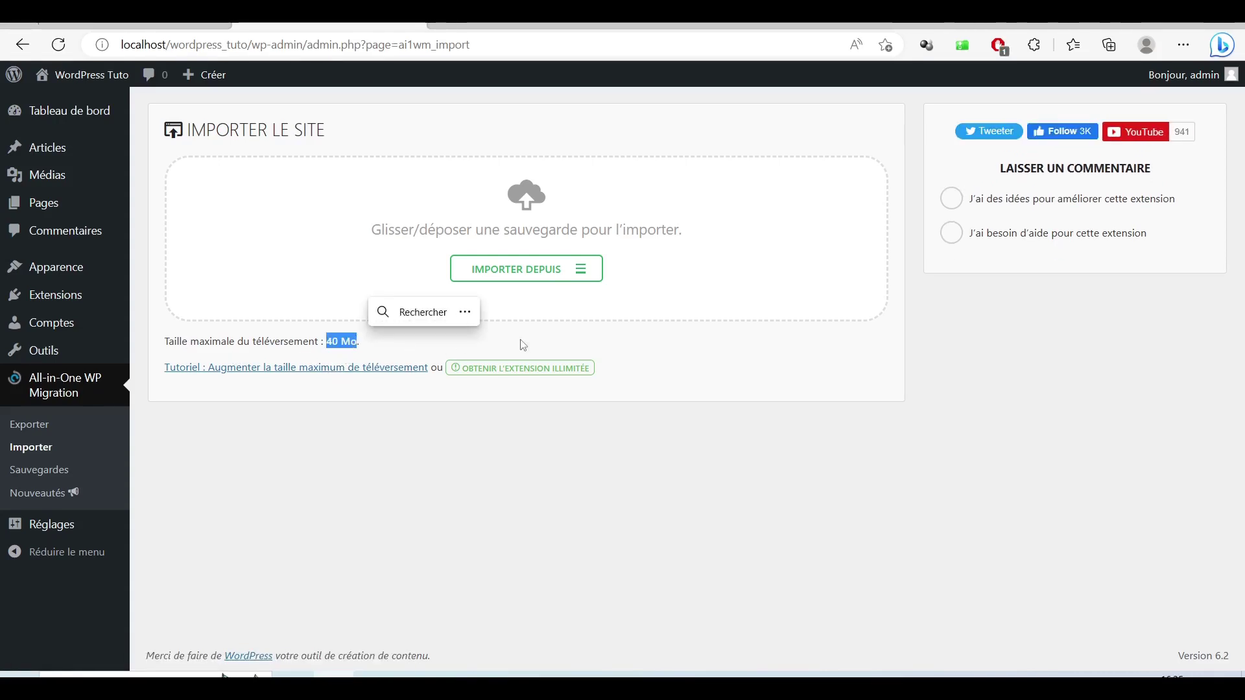
click(532, 277)
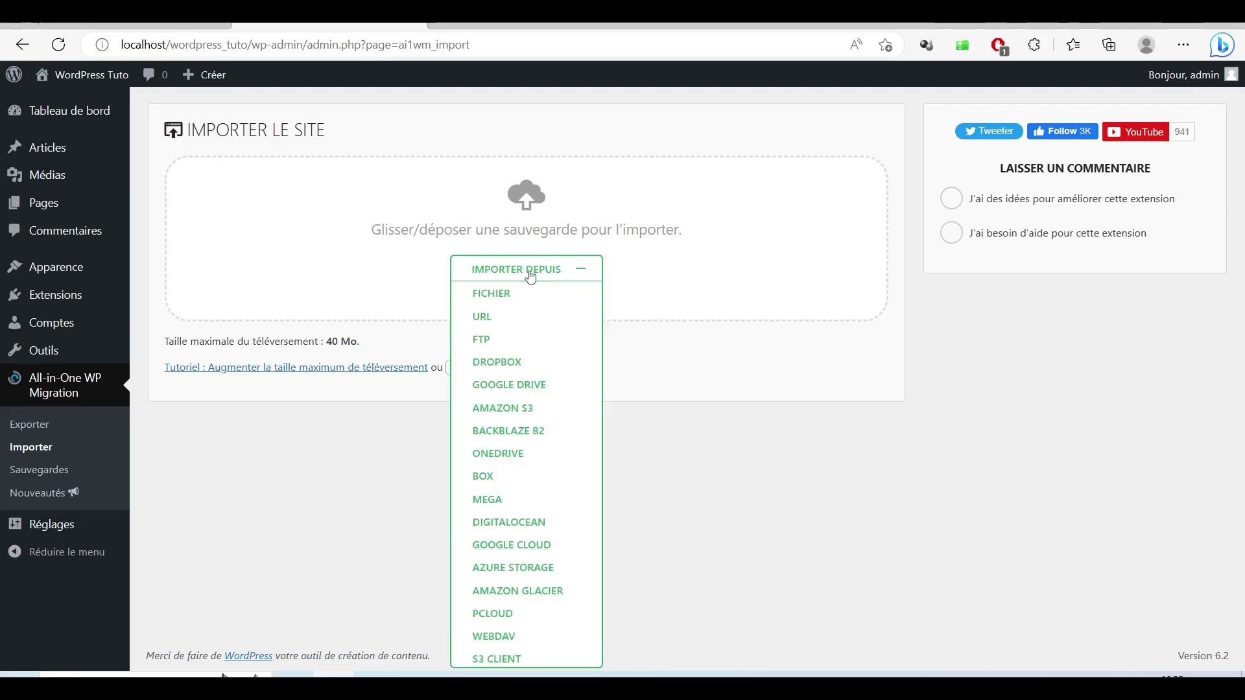
Step: Try importing the .wpress backup via FICHIER, then dismiss the 40 Mo size error and close the source list
click(505, 300)
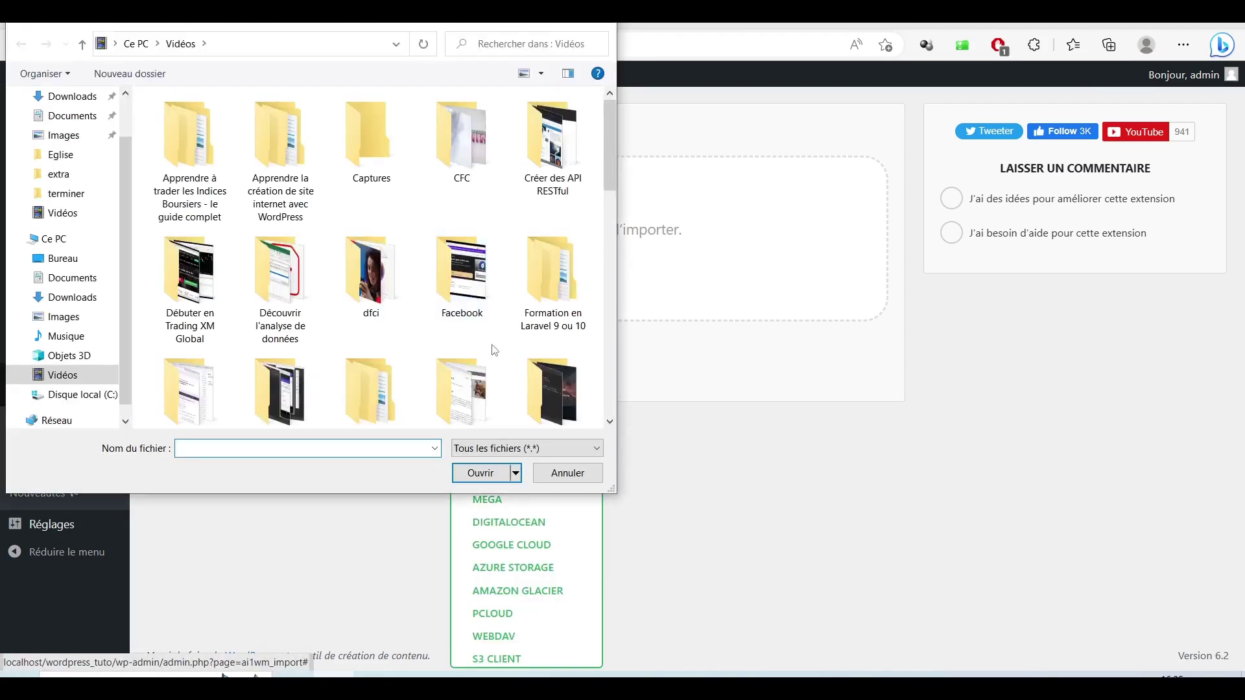
scroll(495, 349, down, 5)
scroll(495, 350, down, 3)
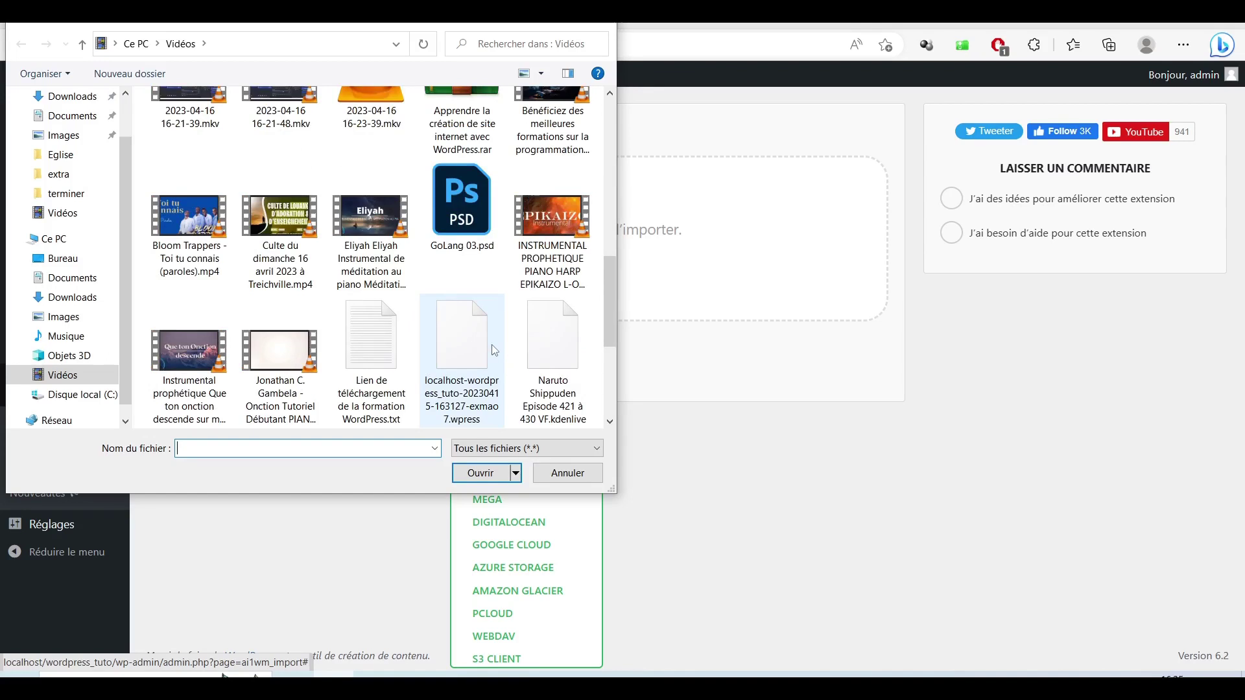
click(495, 350)
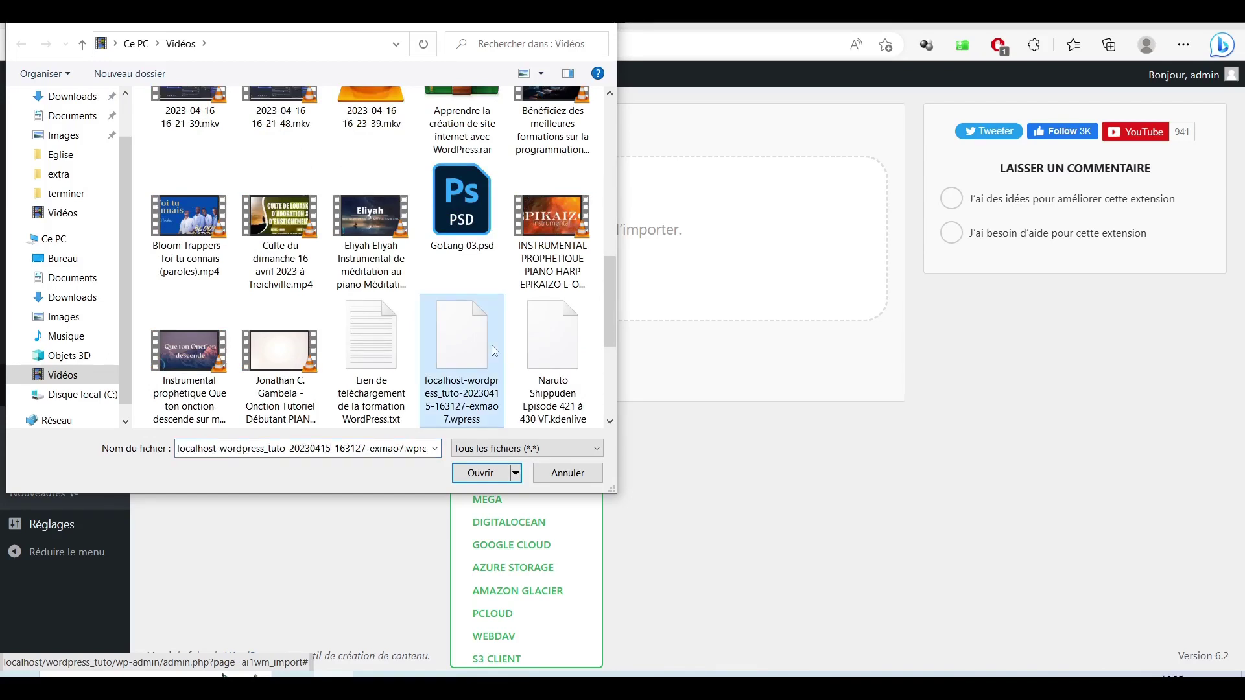
click(478, 472)
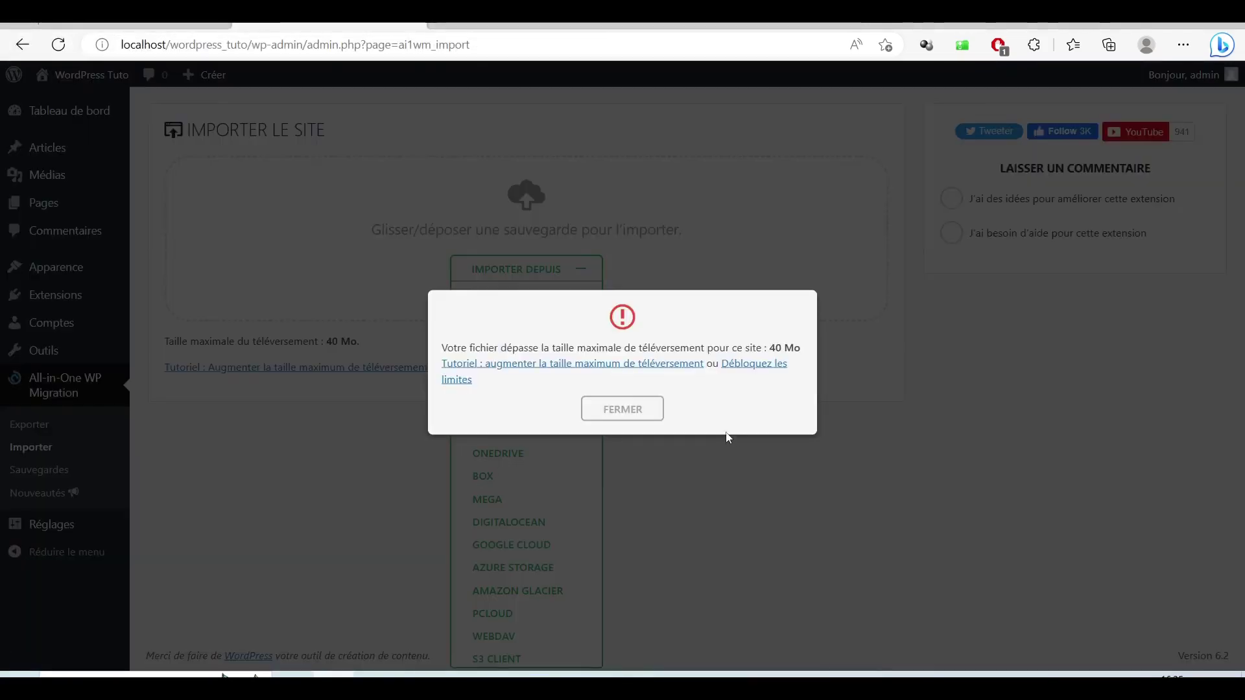
click(620, 414)
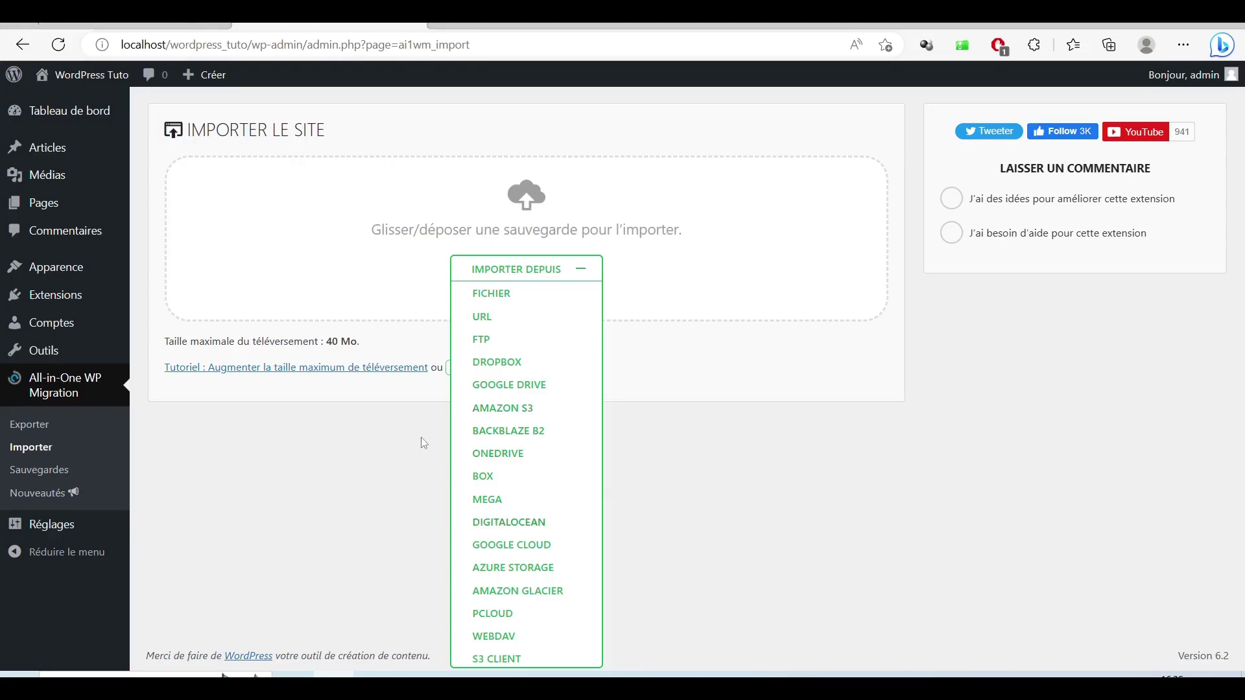
click(582, 275)
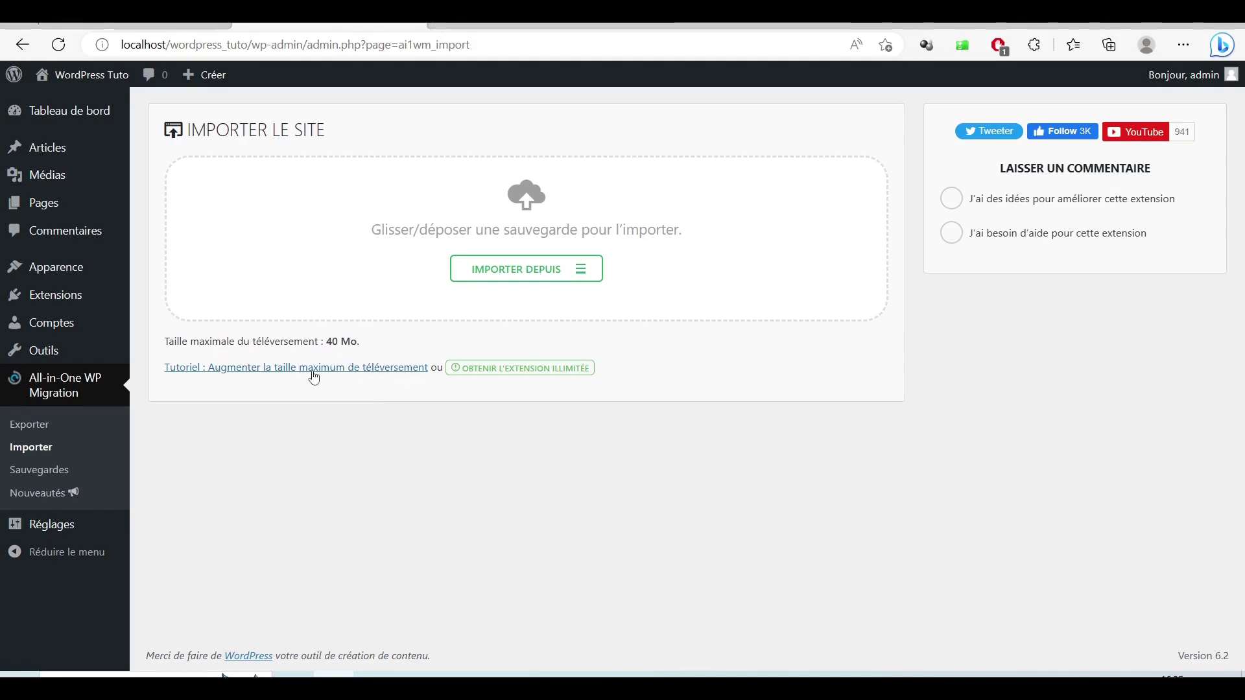
Step: Open the upload-size Tutoriel link in a new tab and switch to it
right_click(279, 370)
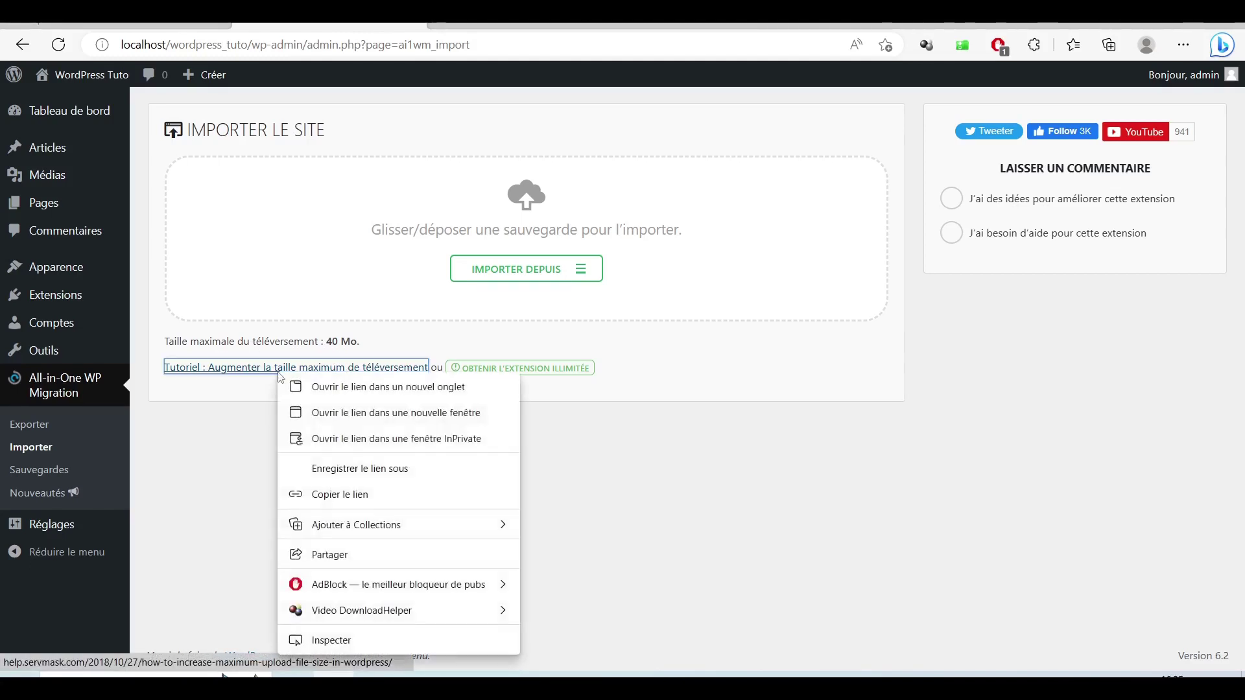
click(362, 388)
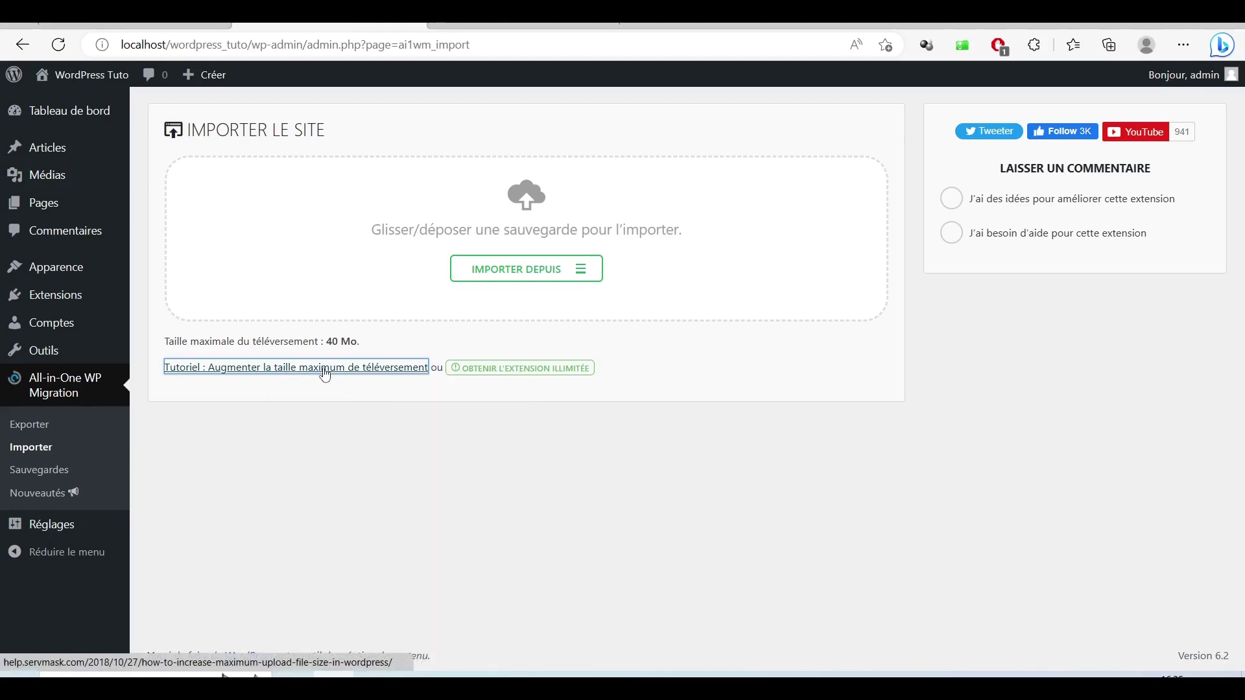
click(522, 26)
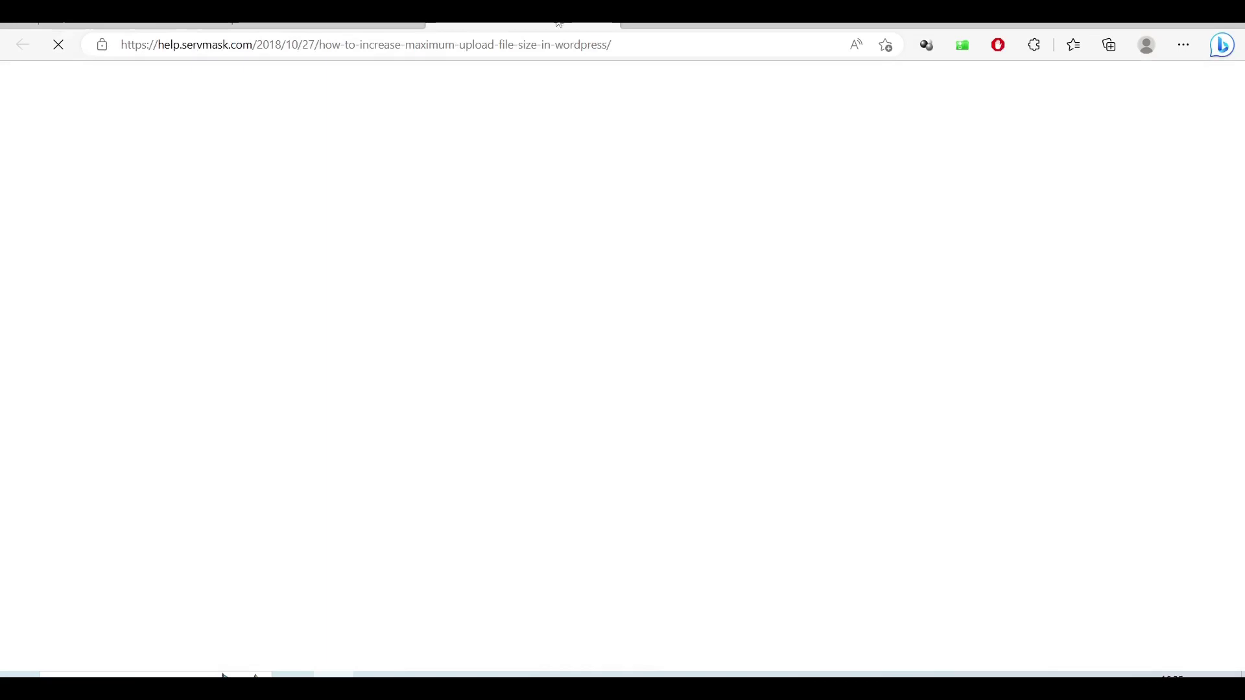
Step: Copy the article's five .htaccess php_value lines and open File Explorer
scroll(548, 303, down, 6)
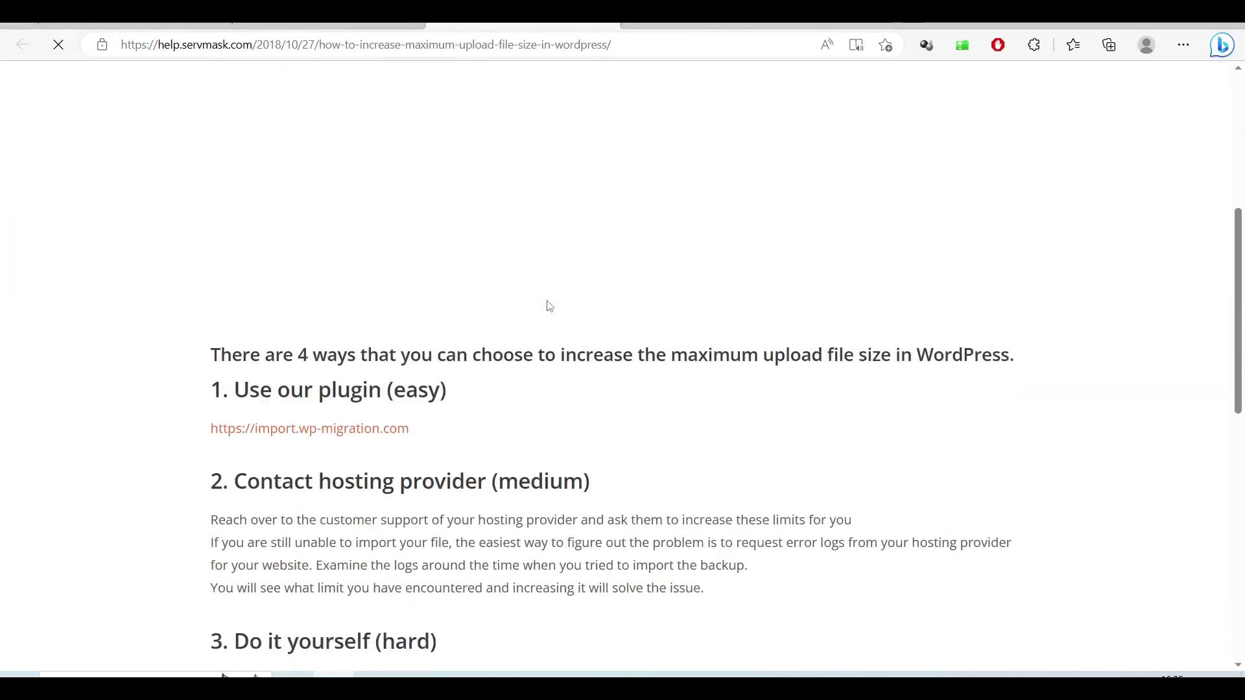
scroll(390, 283, down, 5)
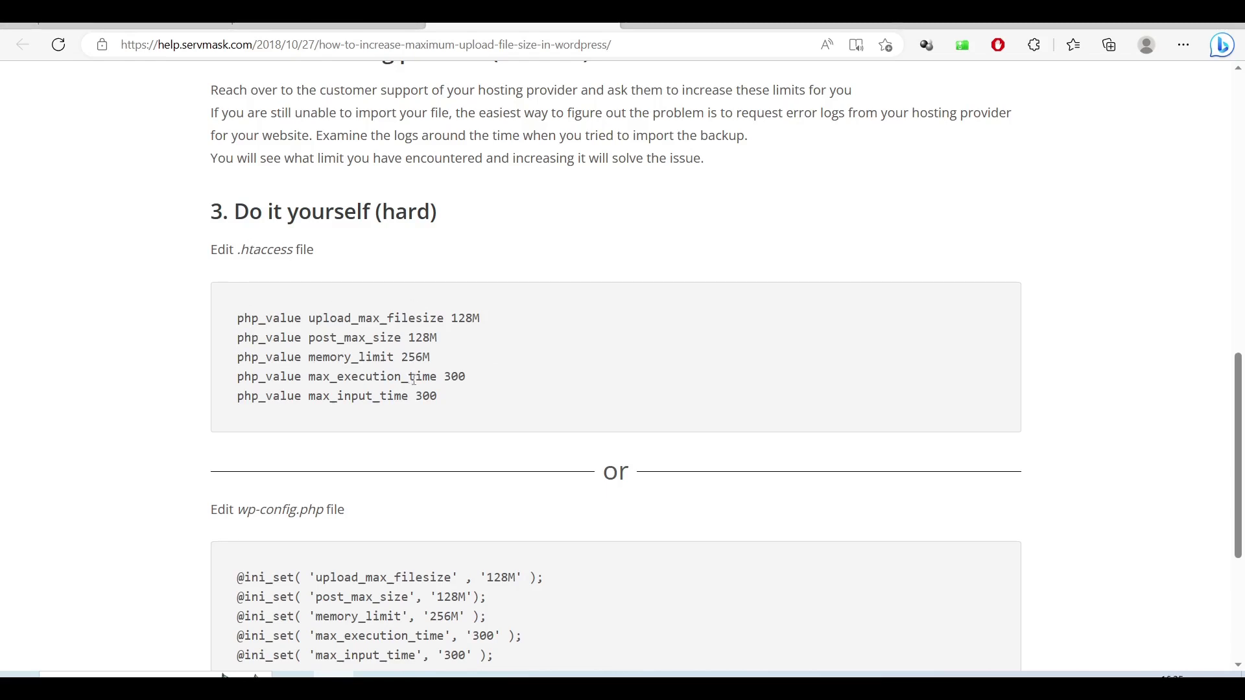
drag(448, 404, 235, 317)
right_click(283, 319)
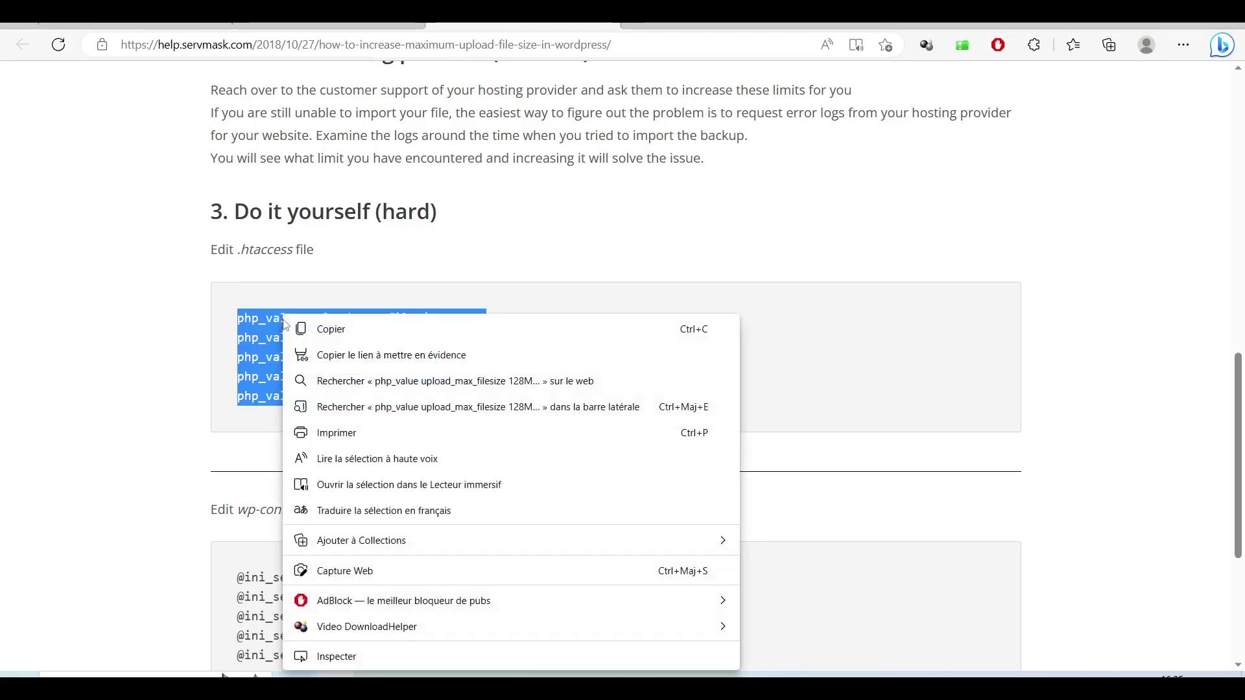
click(351, 335)
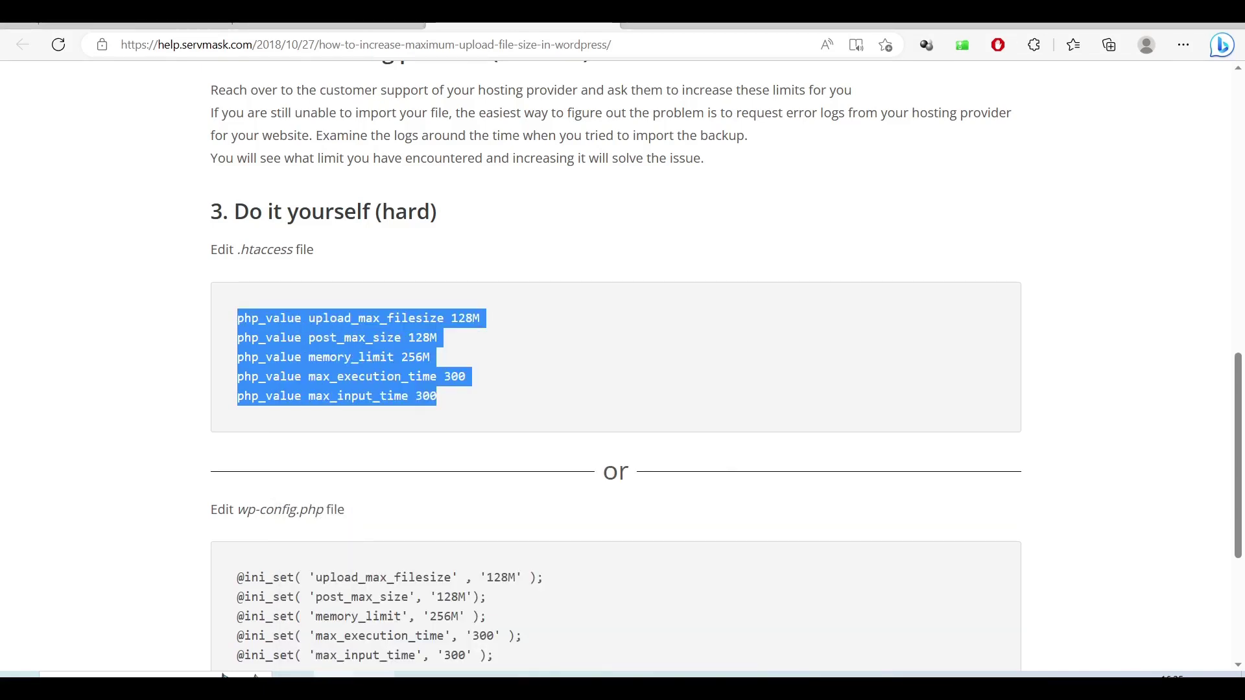
click(374, 674)
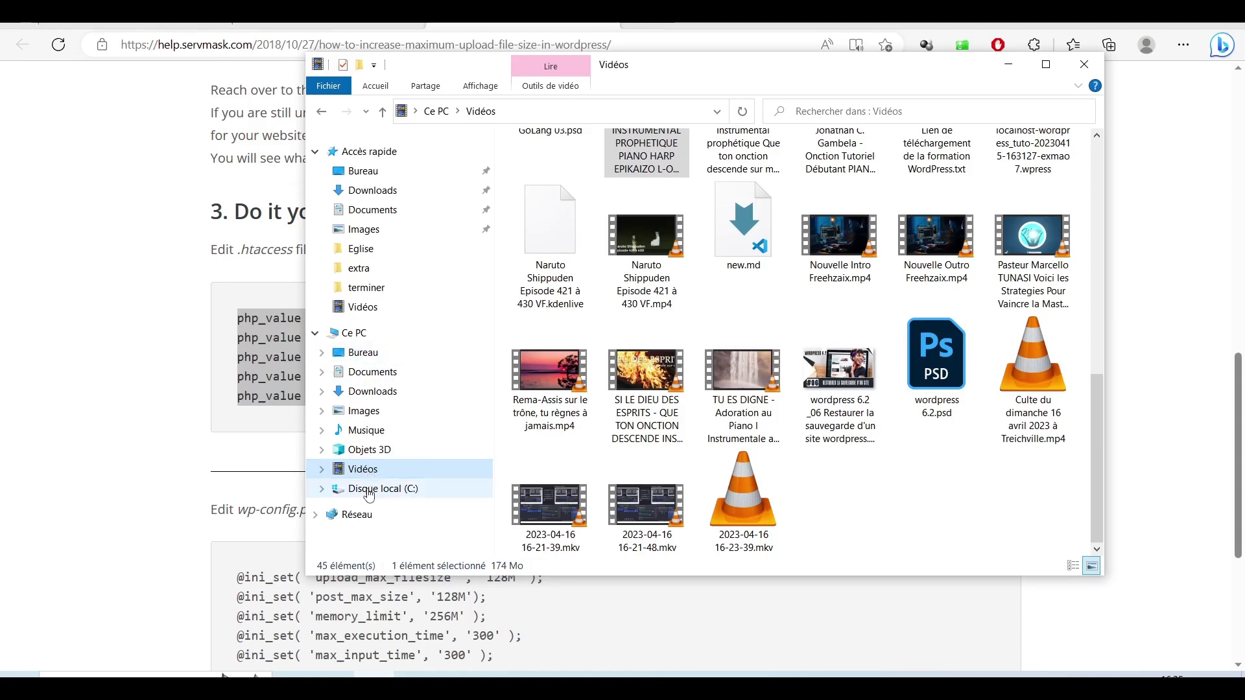
Step: Browse to the C:\xampp\htdocs\wordpress_tuto folder
click(370, 492)
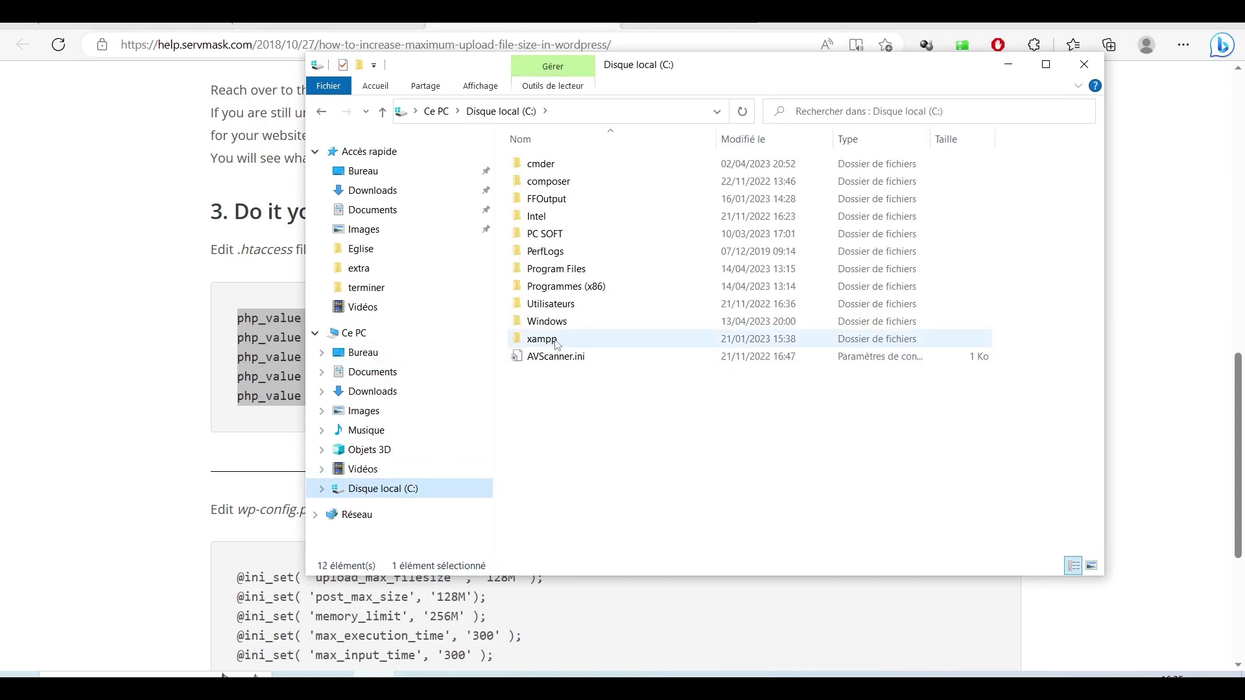
double_click(574, 339)
double_click(557, 252)
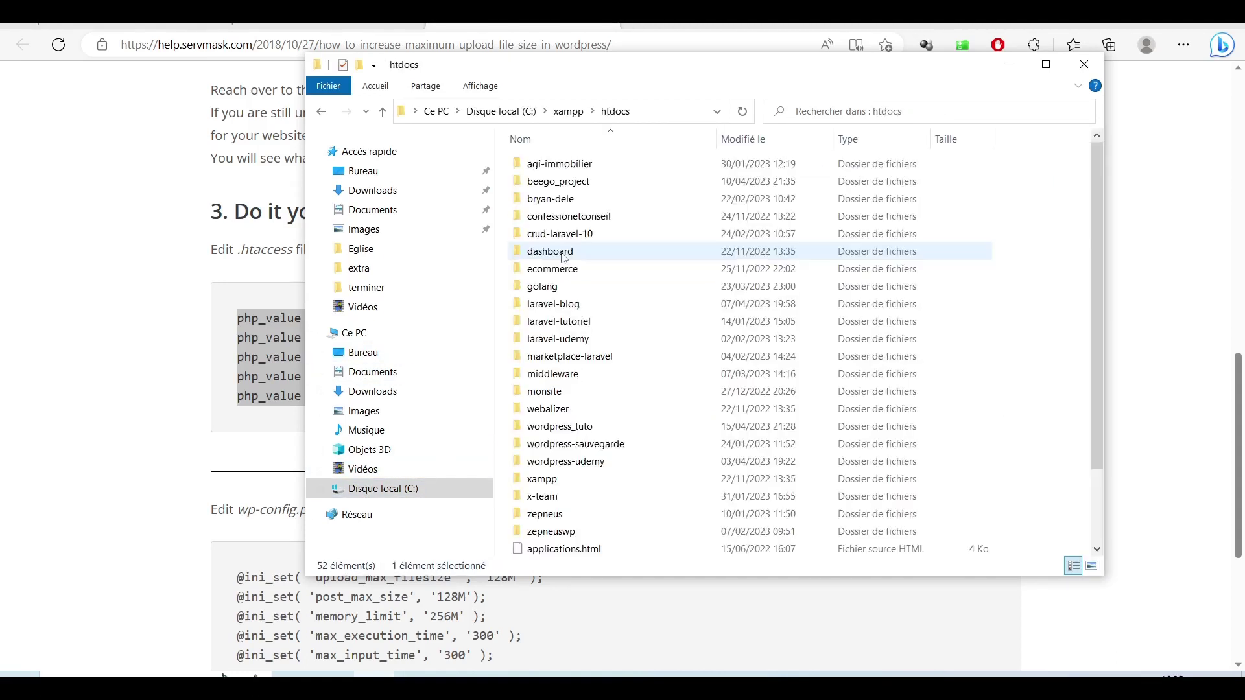
double_click(575, 428)
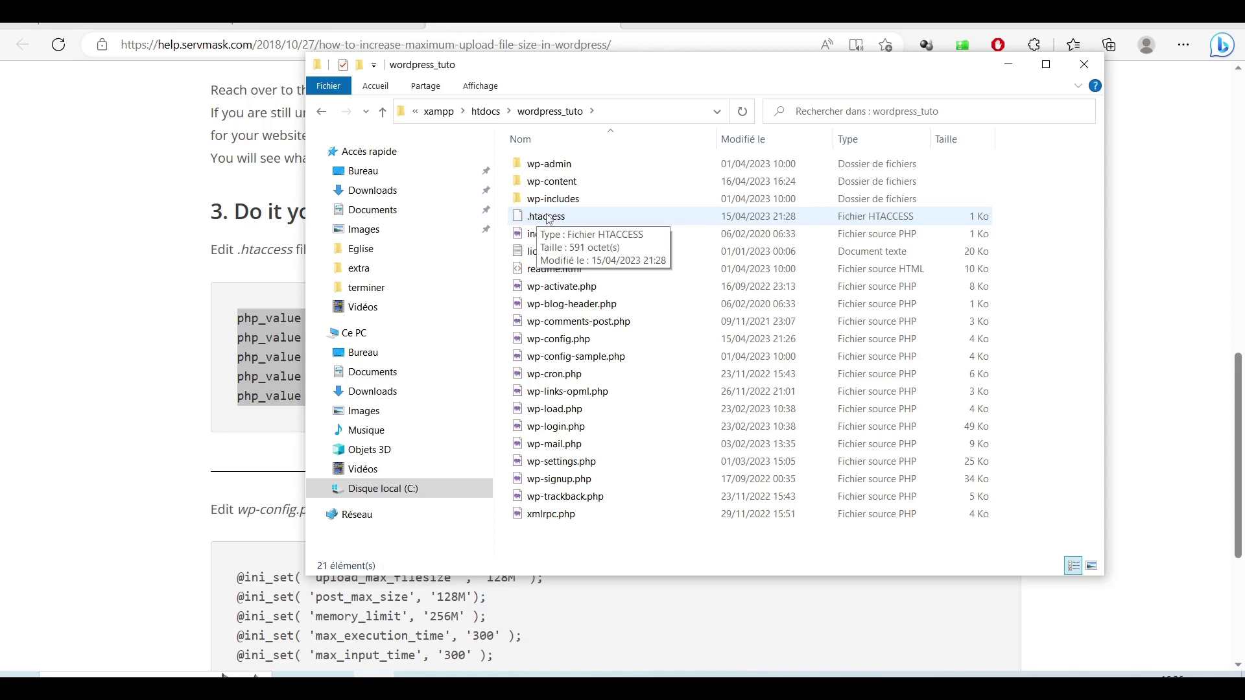
Step: Open the site's .htaccess file in Bloc-notes via Ouvrir avec
click(549, 218)
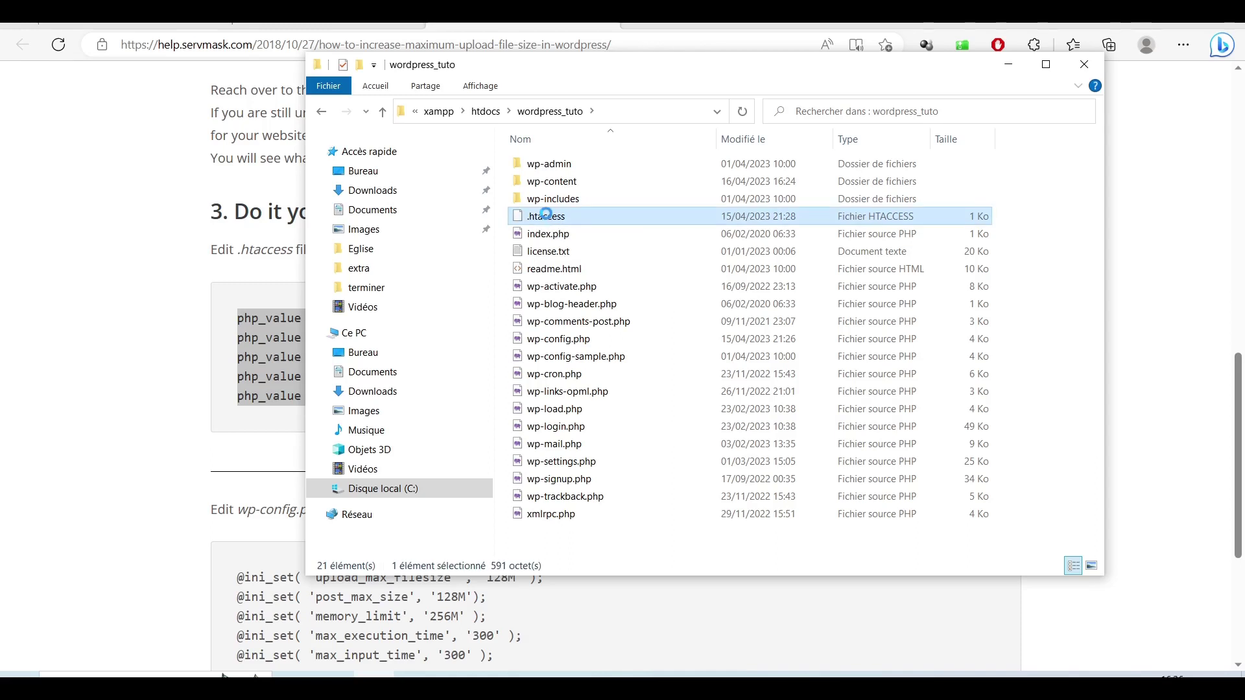
right_click(549, 218)
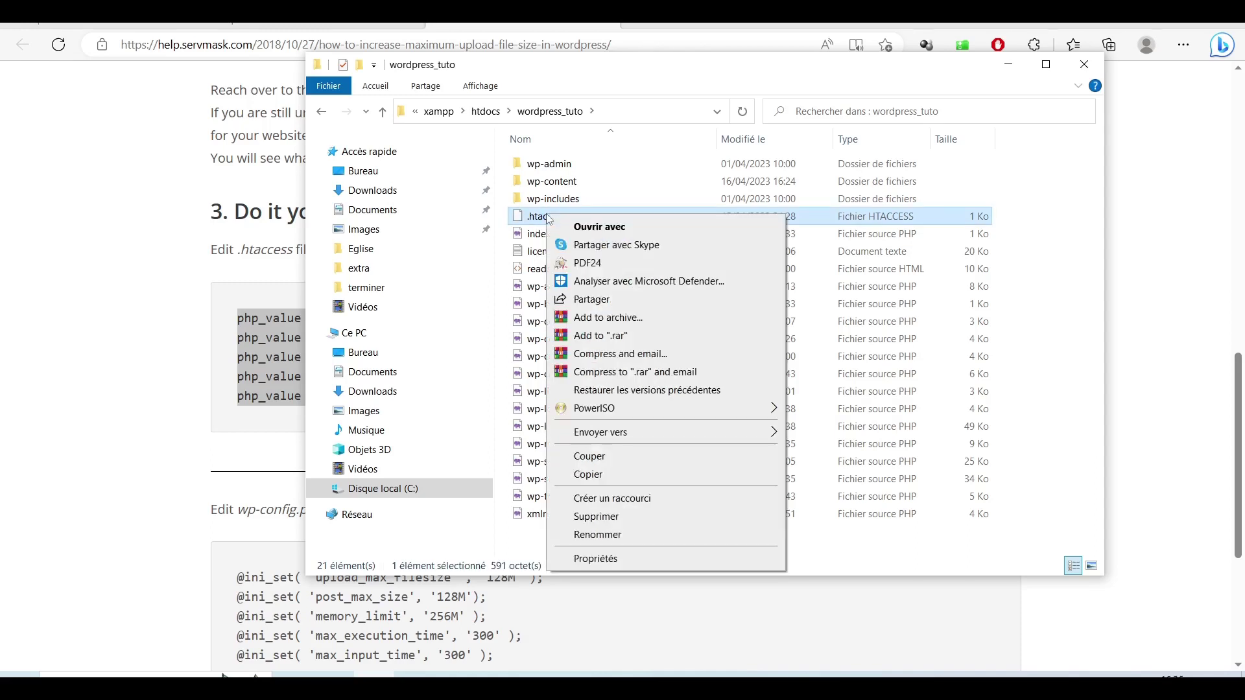
click(708, 228)
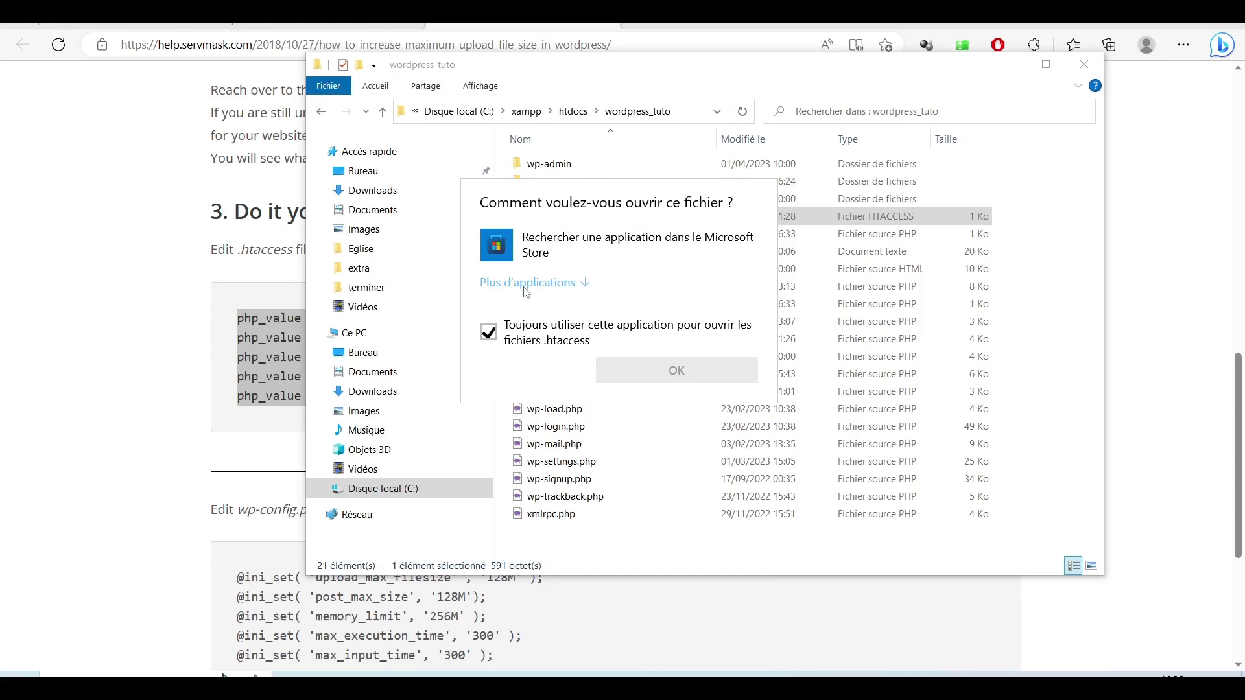
click(527, 283)
click(551, 366)
click(720, 582)
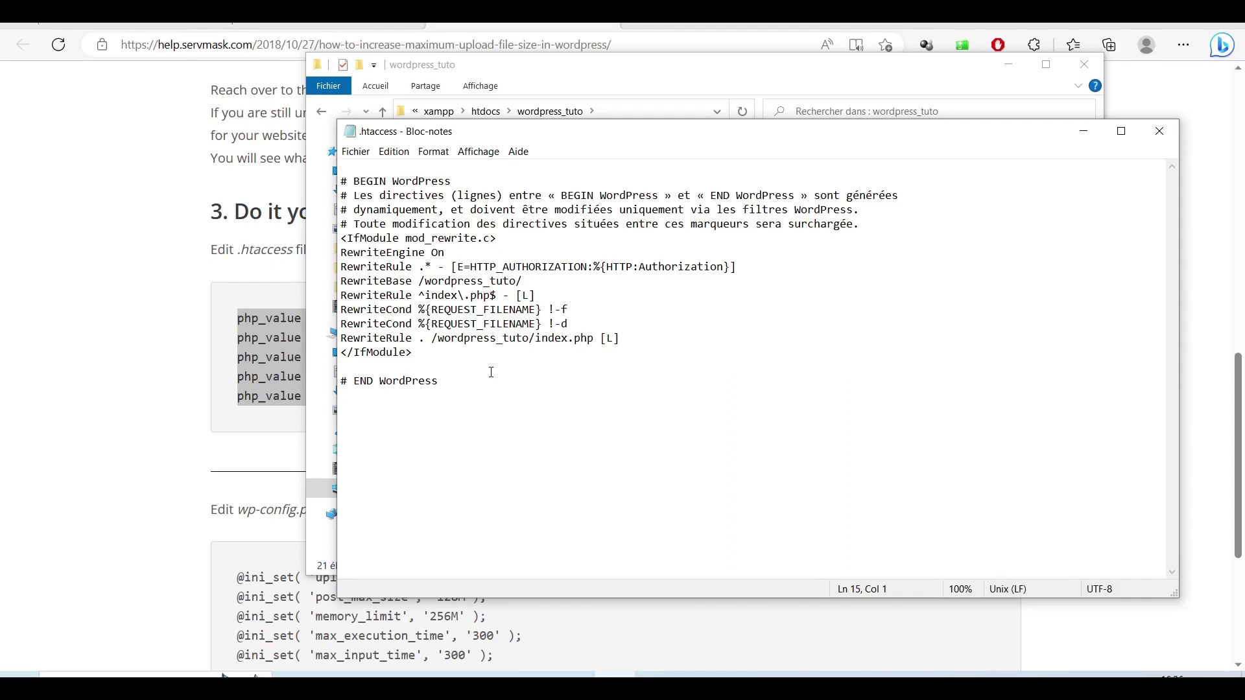
Step: Paste the five php_value lines above # END WordPress in .htaccess and save the file
key(Return)
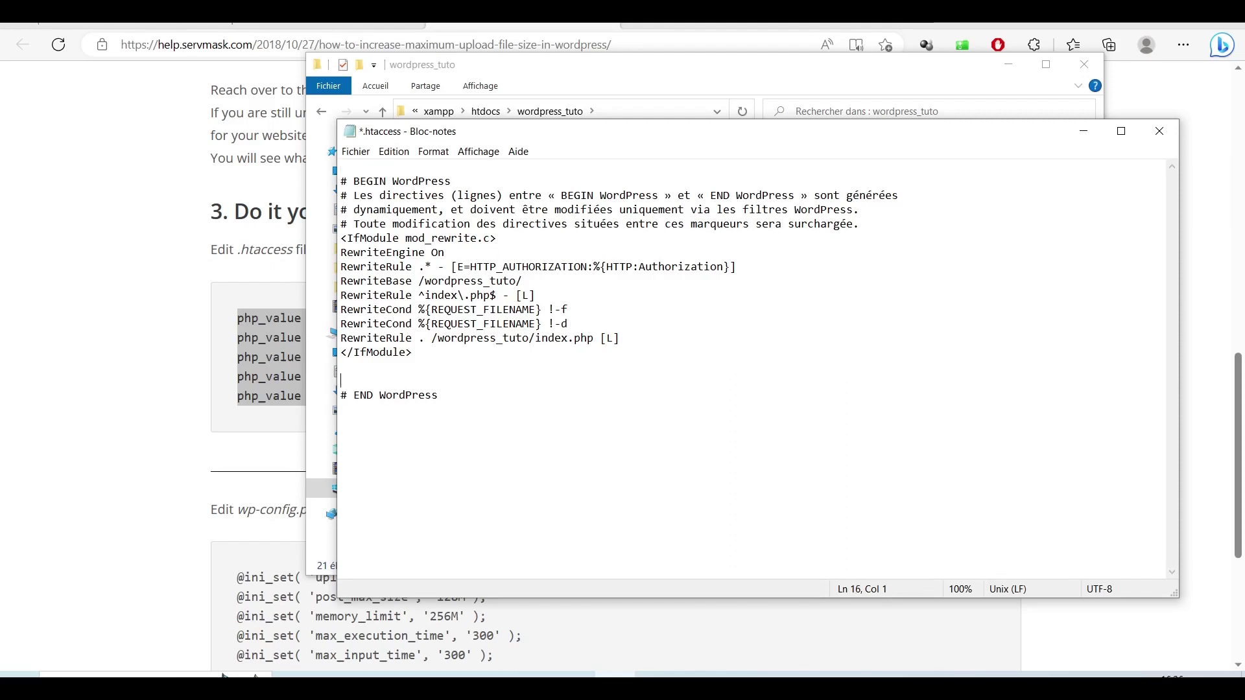
key(Return)
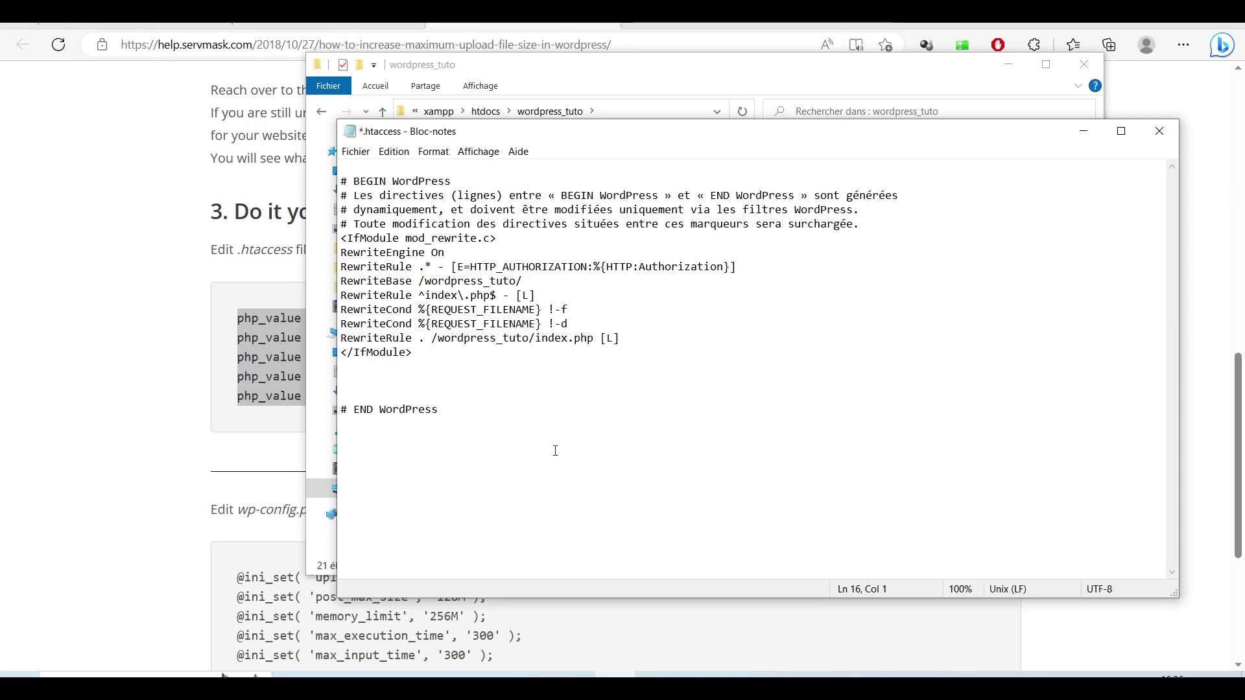
right_click(412, 372)
click(452, 437)
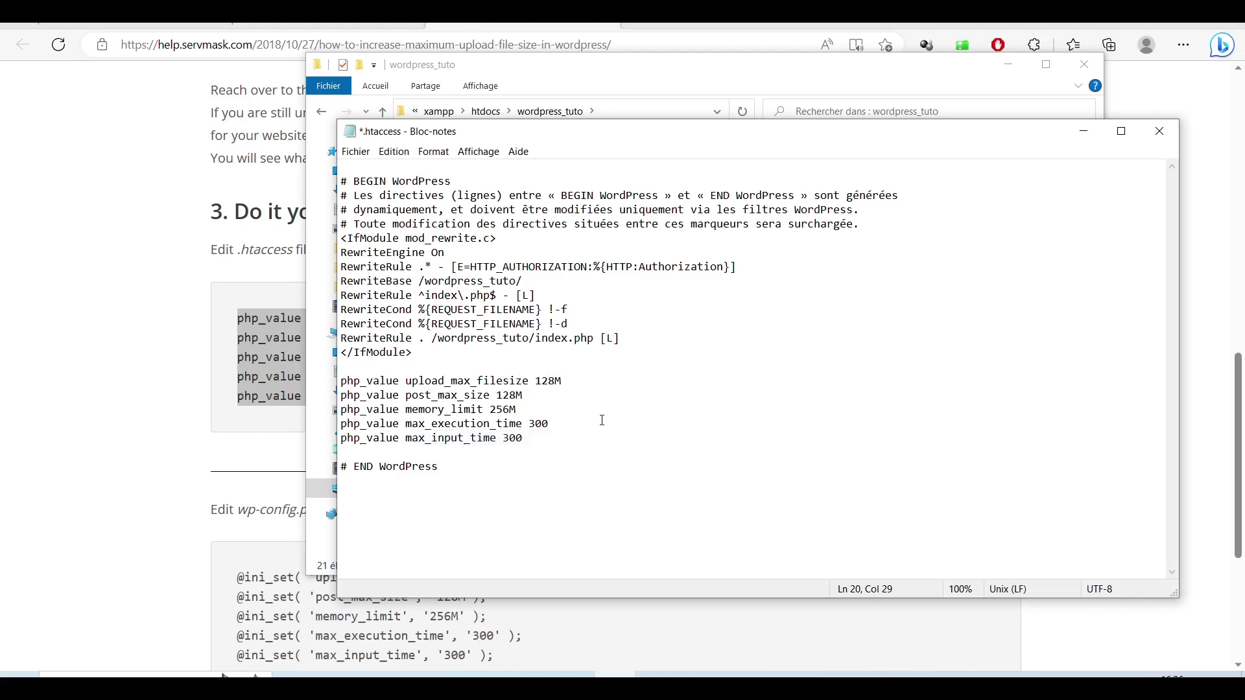
key(ctrl+s)
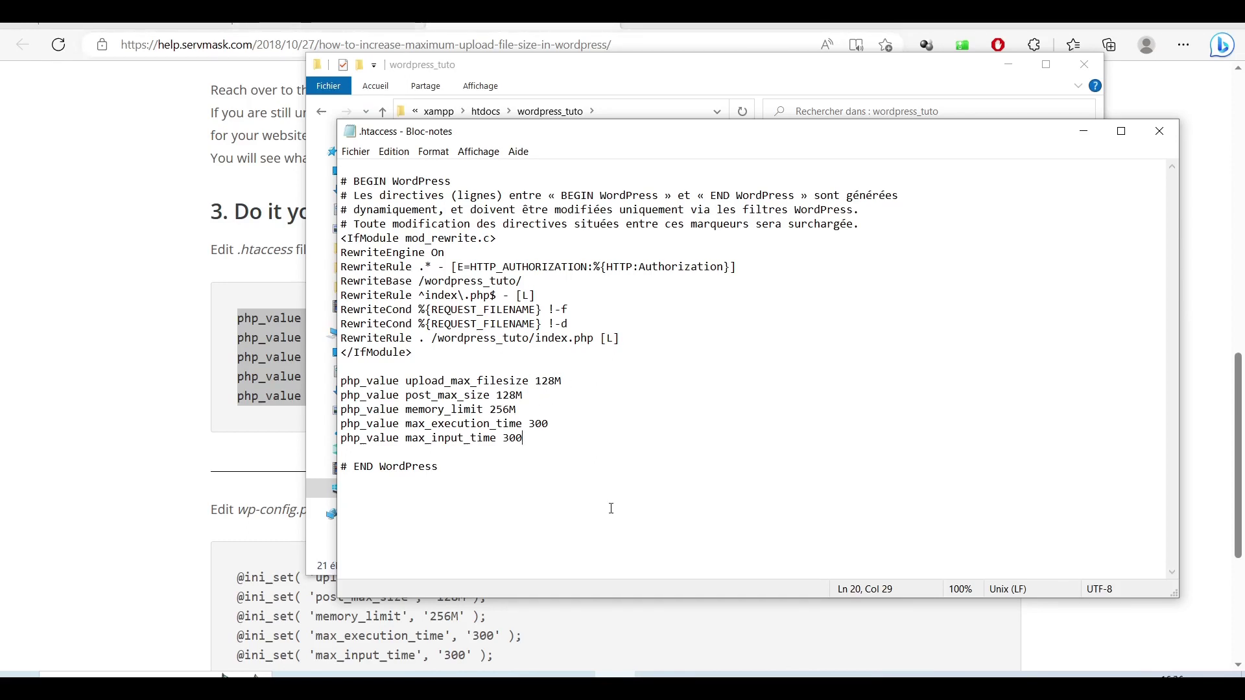
click(526, 69)
click(363, 468)
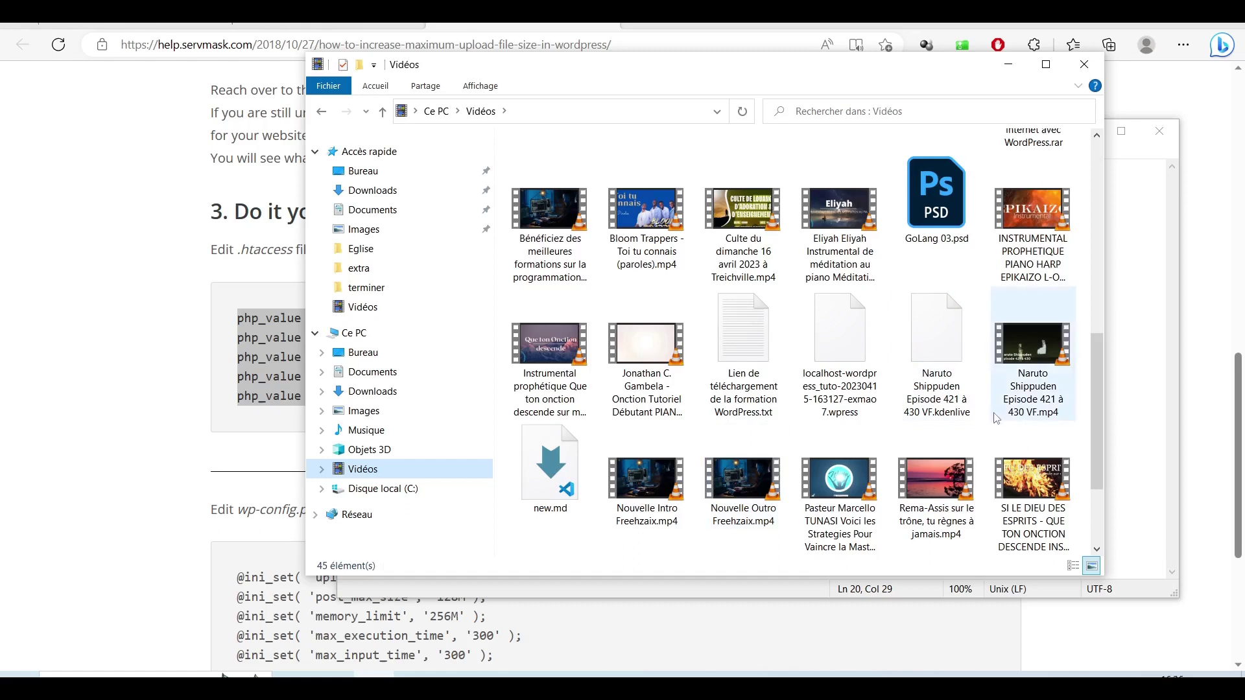
click(849, 336)
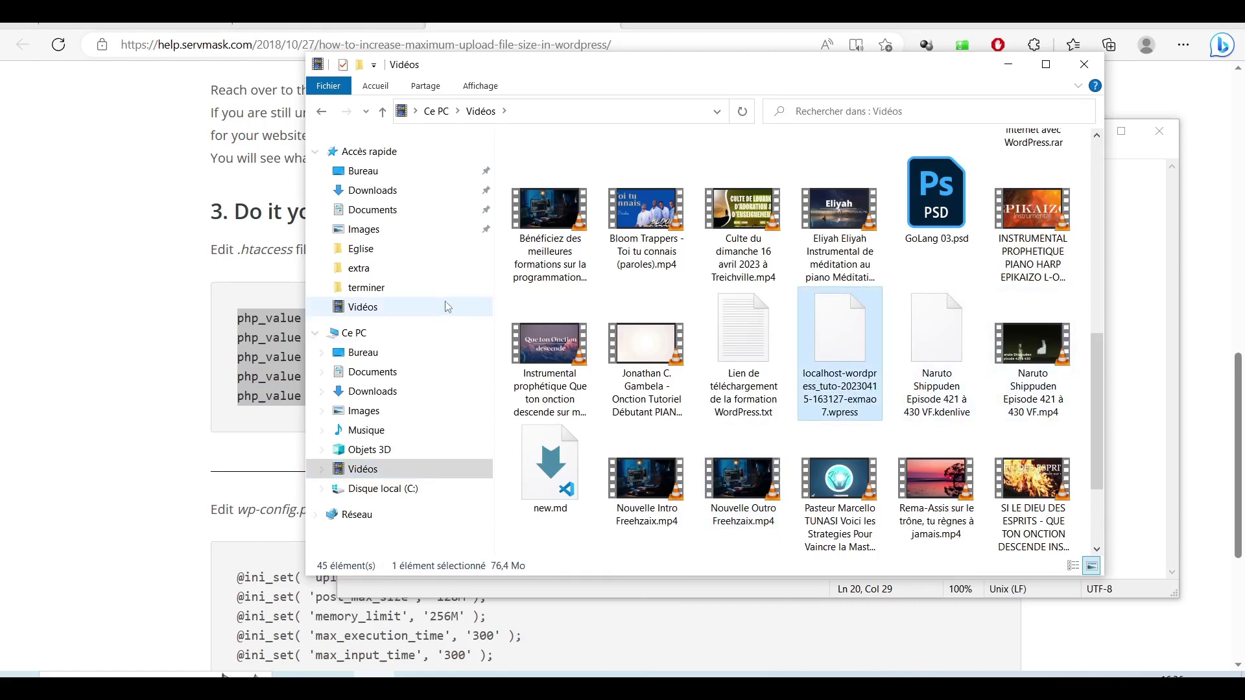
click(321, 111)
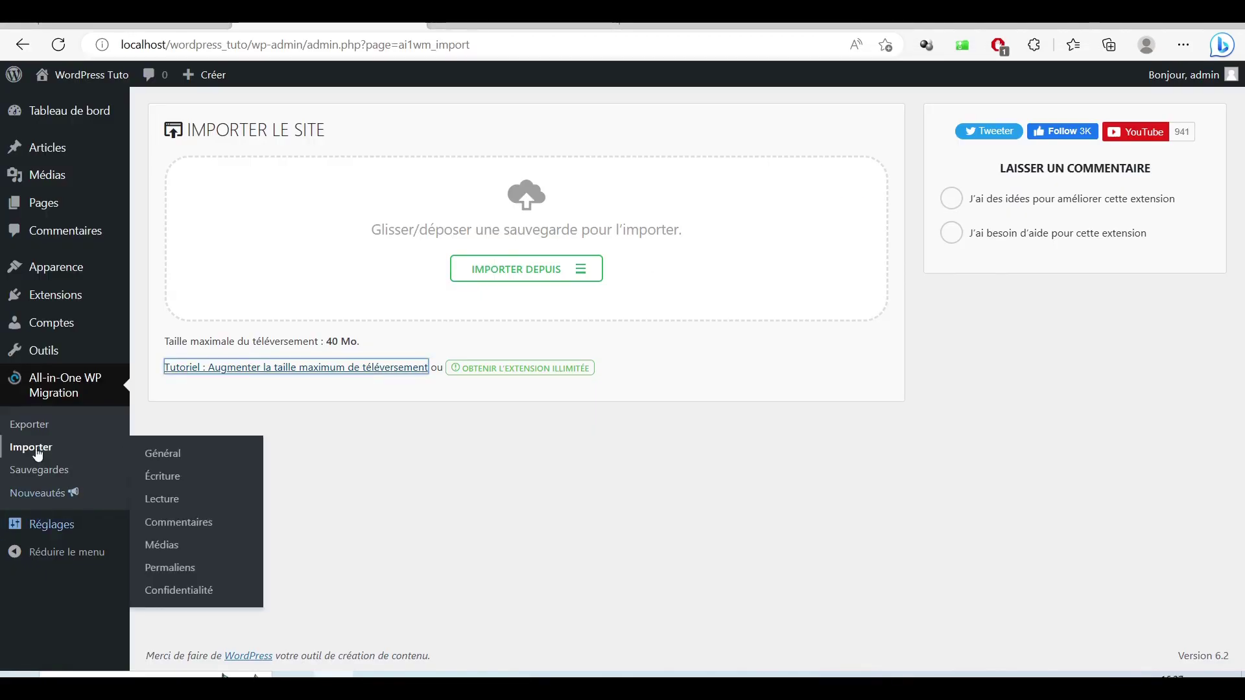
Step: Reload the Importer page and confirm the maximum upload size now reads 128 Mo
click(34, 449)
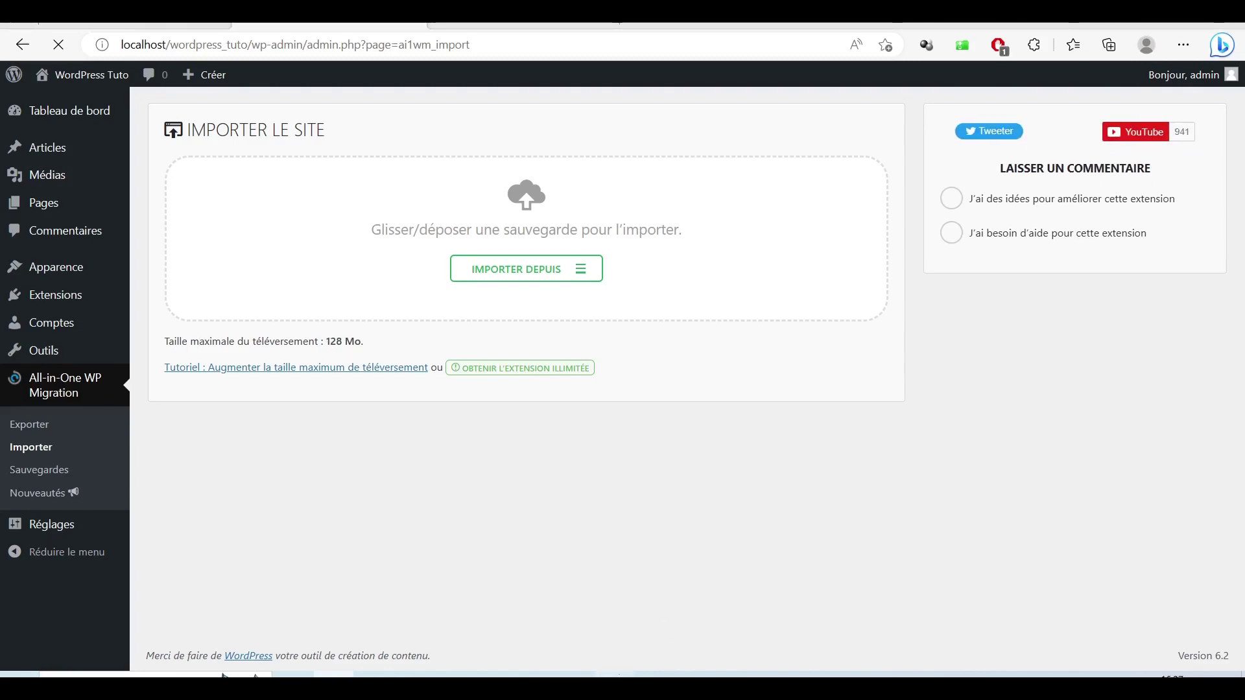
key(alt+Tab)
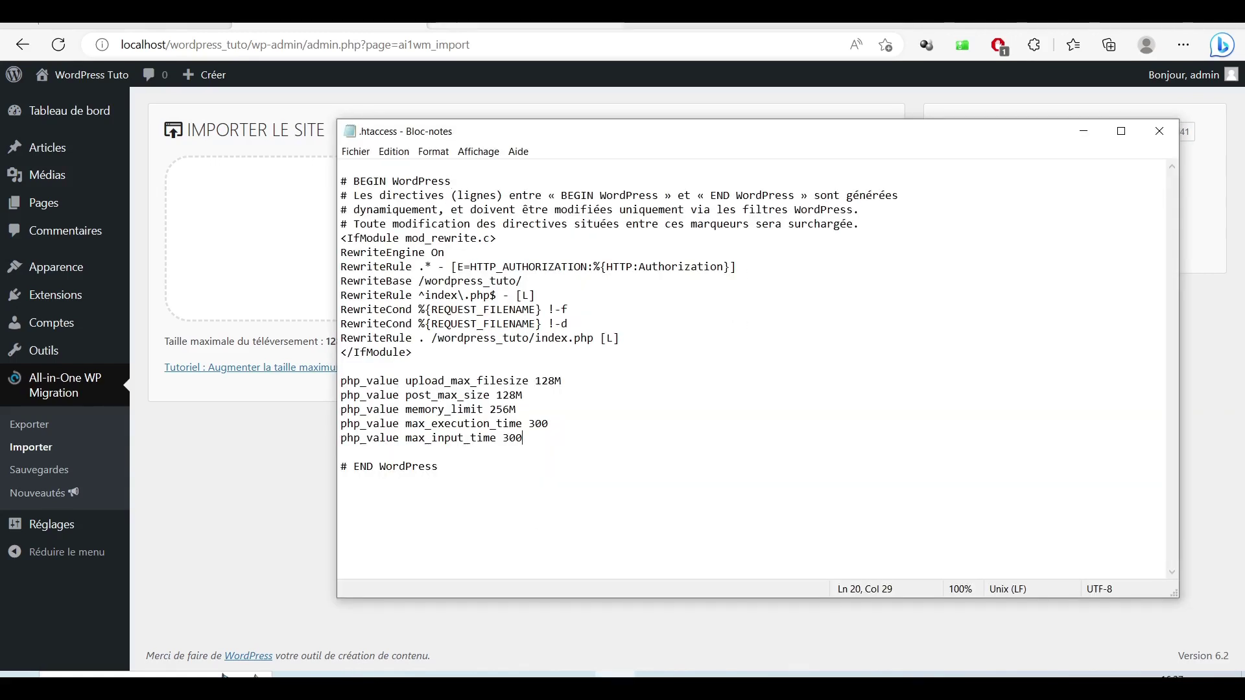
key(alt+Tab)
key(ctrl+shift+Tab)
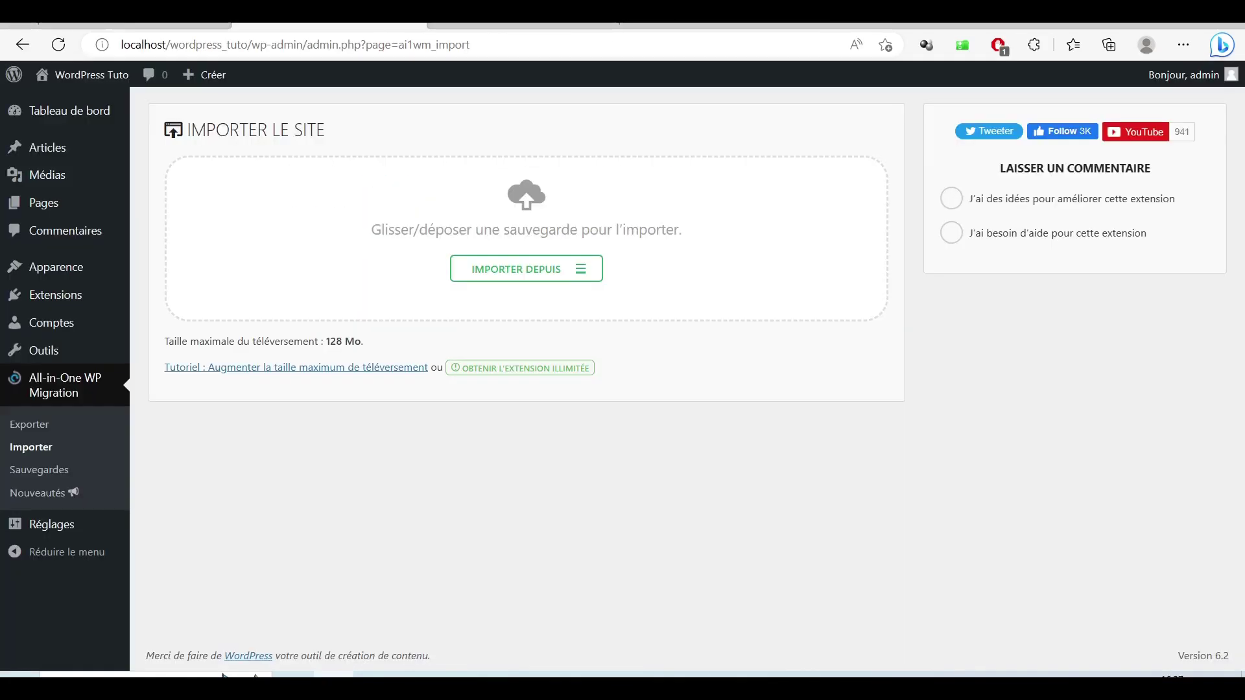
key(alt+Tab)
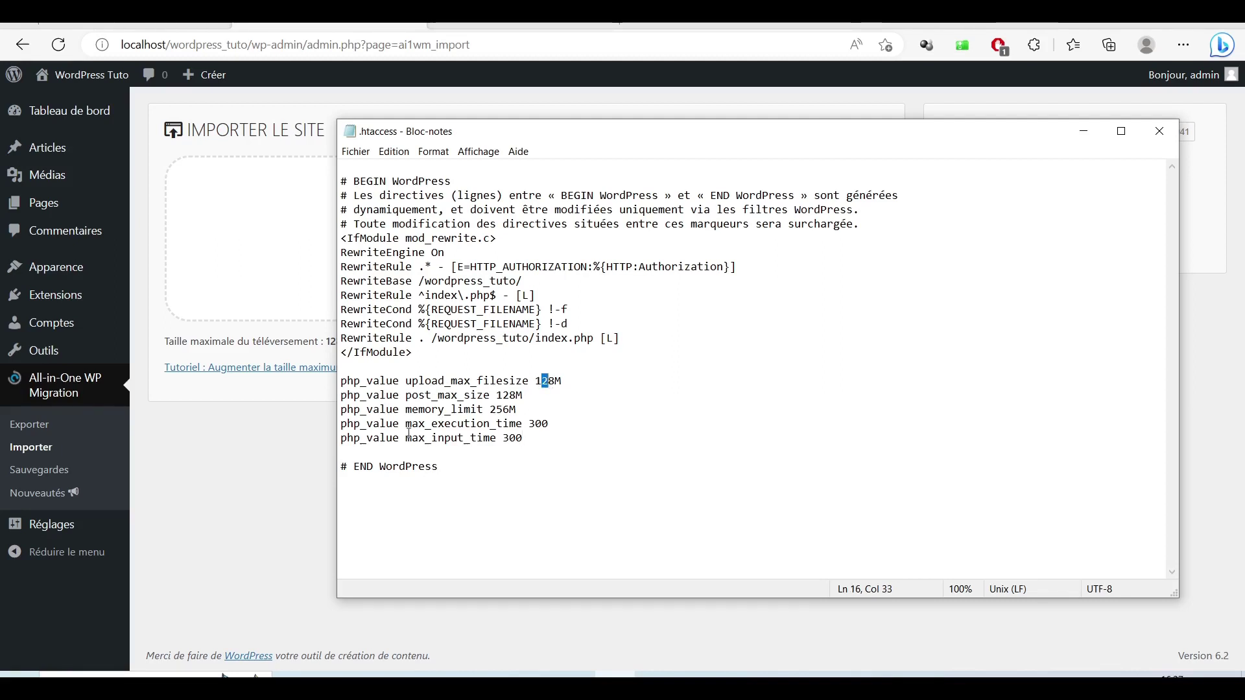
click(289, 441)
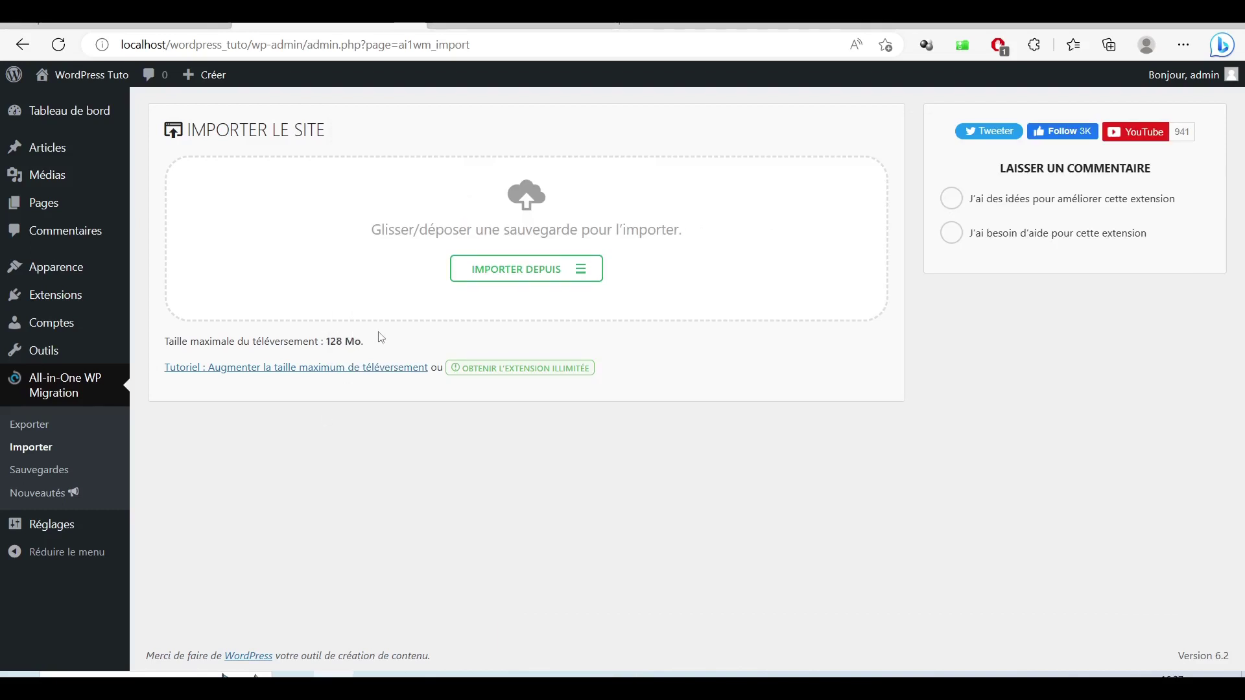
click(620, 675)
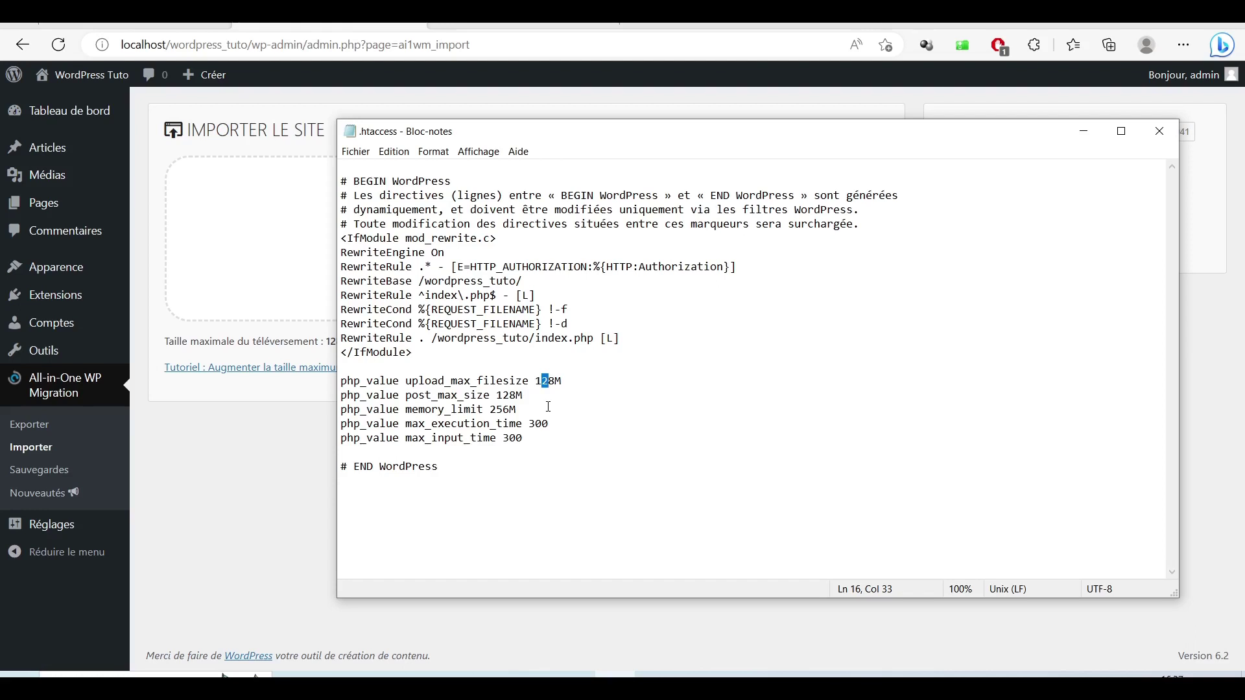
click(329, 500)
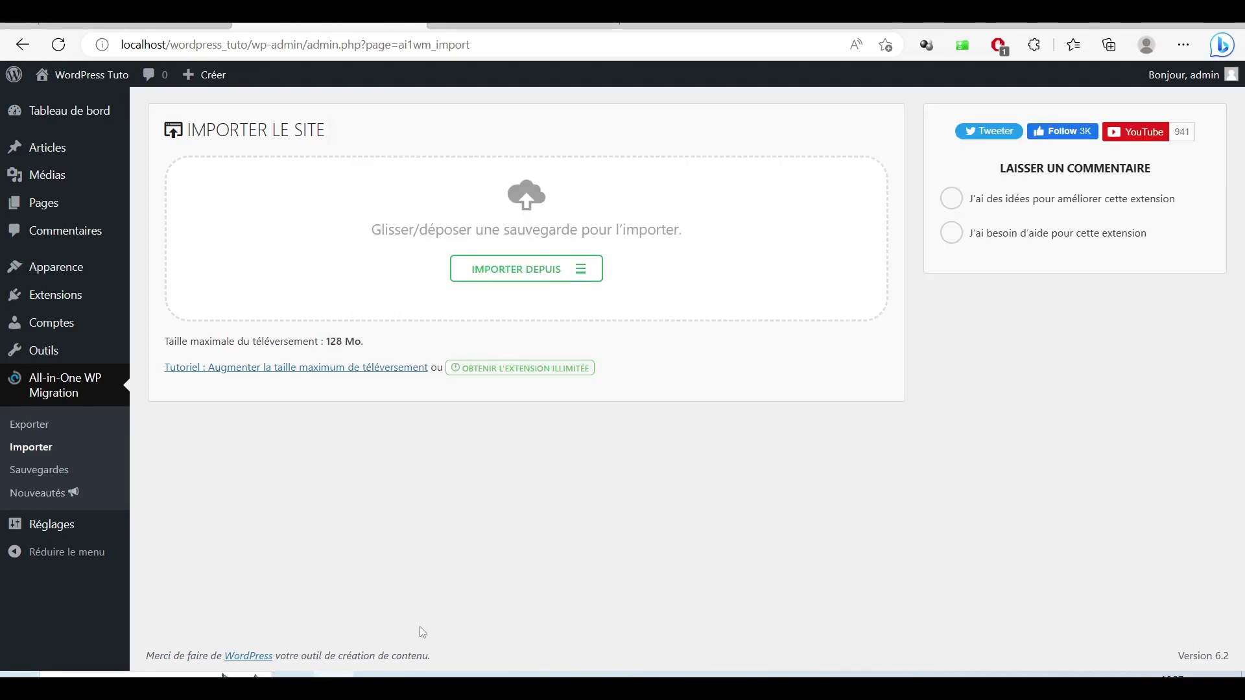
Step: Import the wordpress_tuto .wpress backup from the Vidéos folder via IMPORTER DEPUIS > FICHIER
click(515, 275)
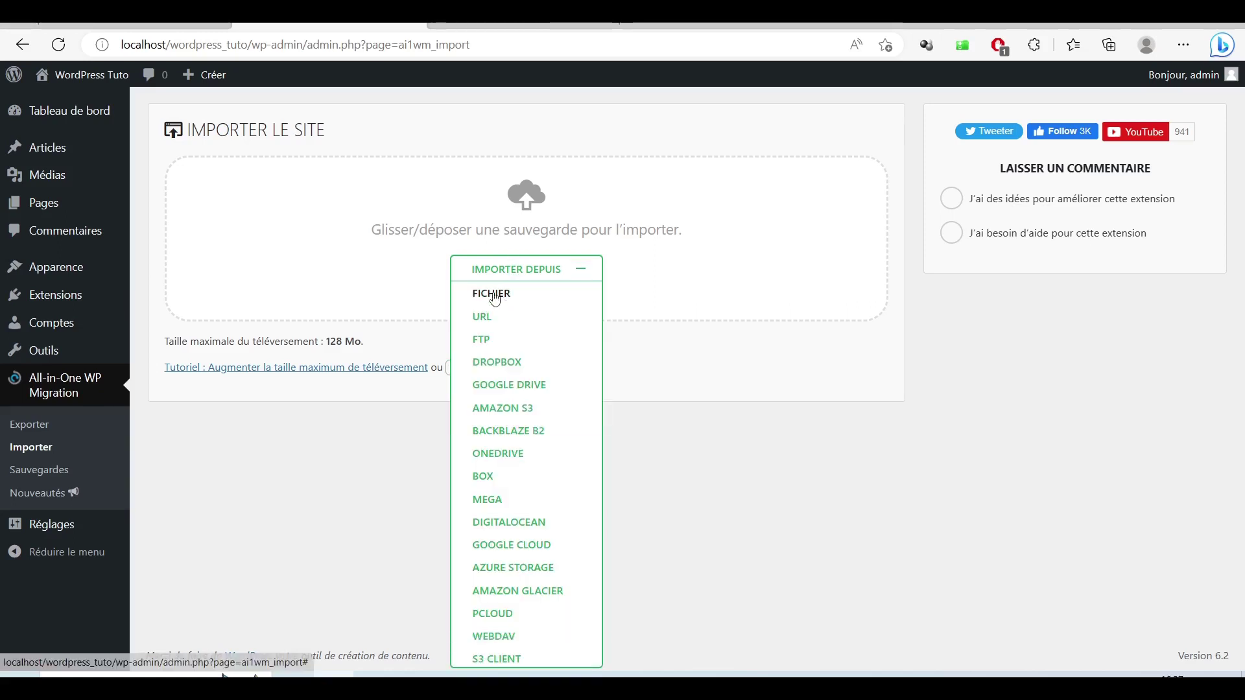
click(491, 293)
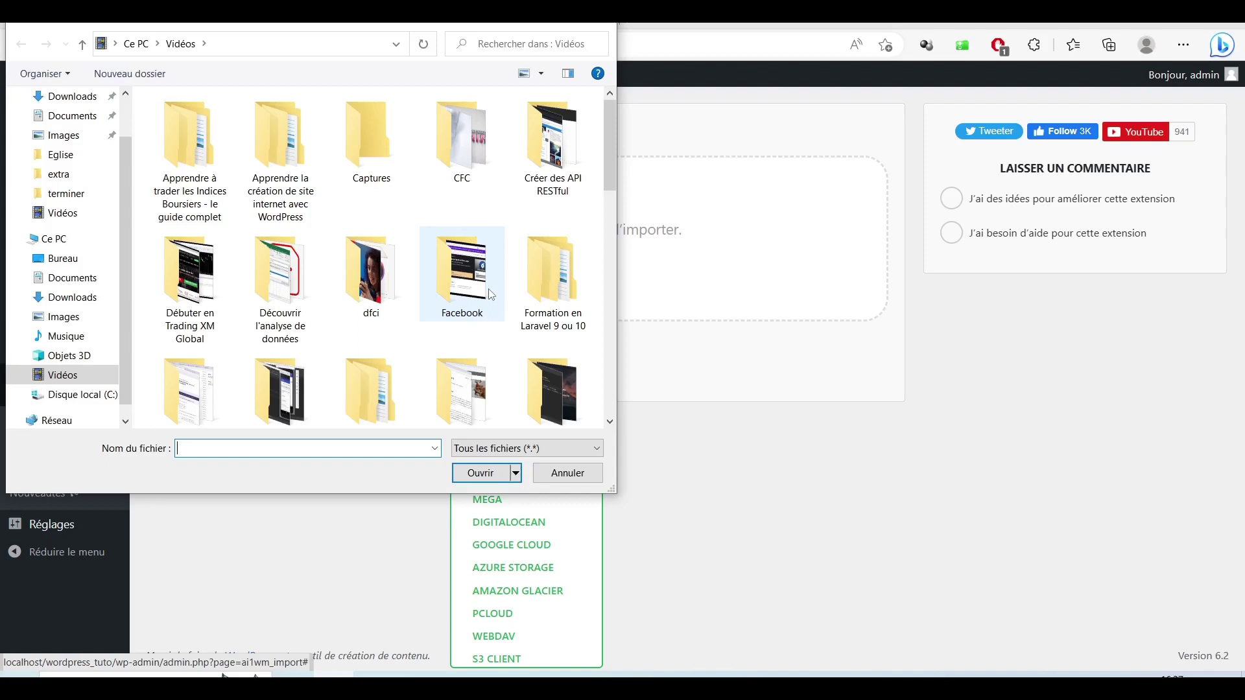
scroll(491, 294, down, 4)
scroll(491, 293, down, 3)
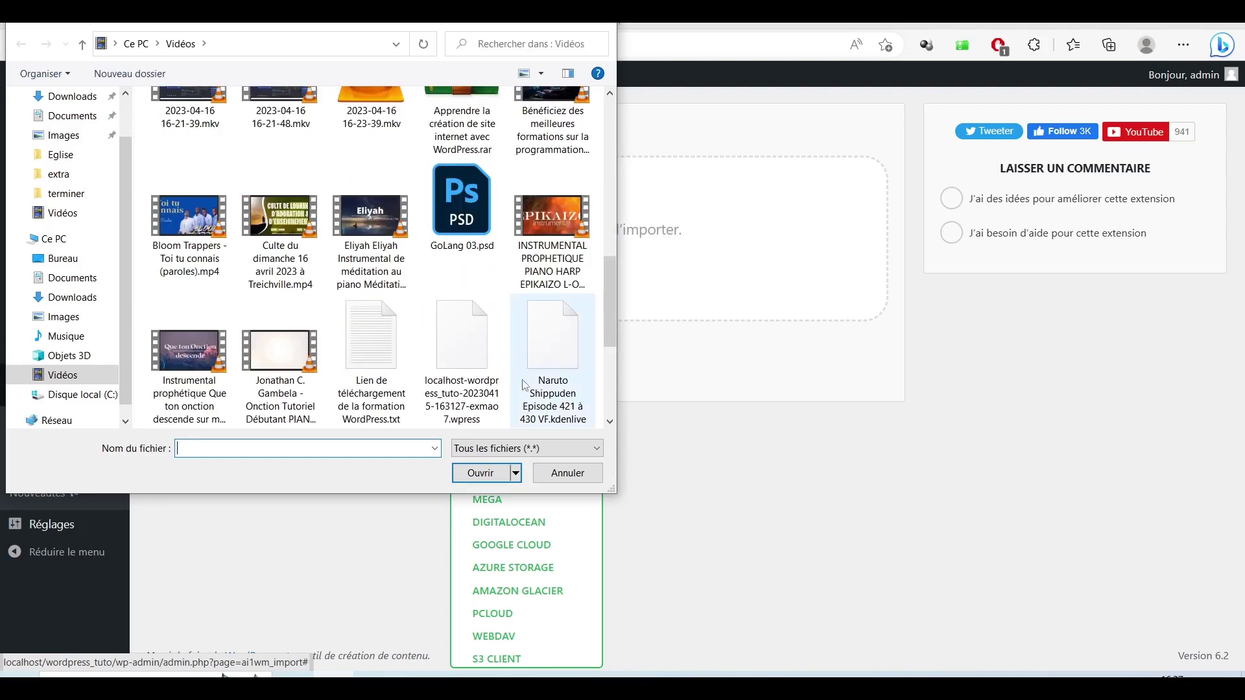
click(478, 354)
click(494, 477)
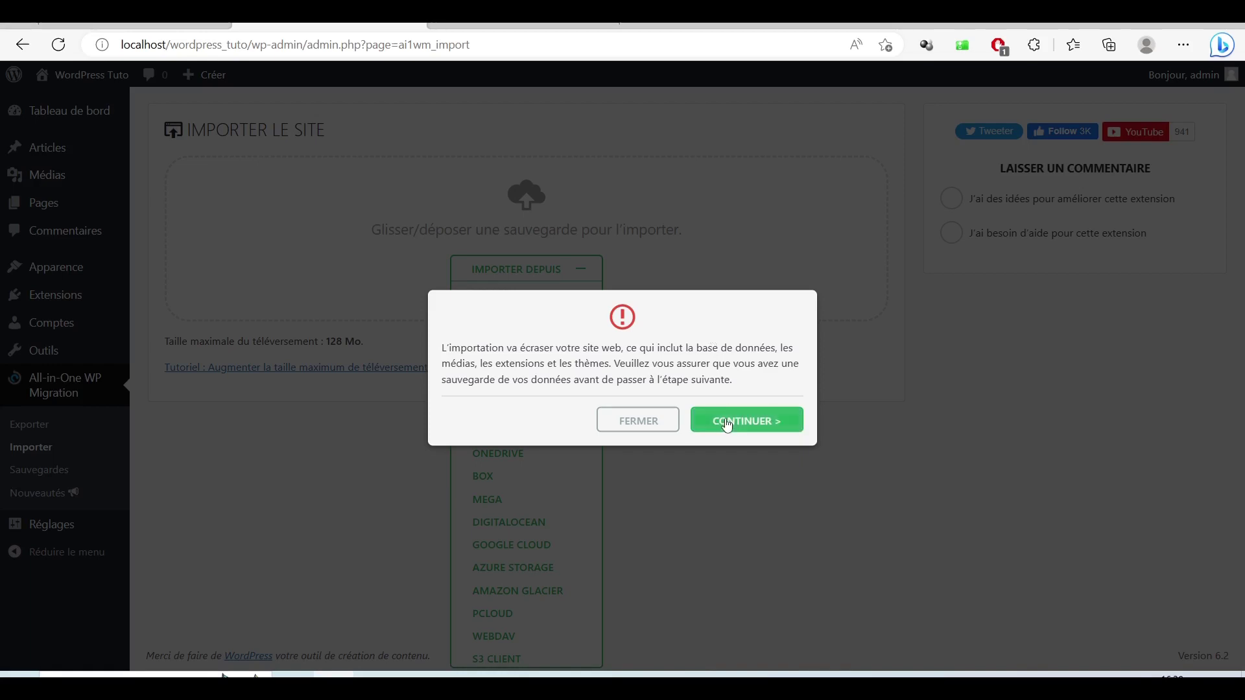
Step: Confirm overwriting the site and let the import run until 'Votre site a bien été importé !' appears
click(733, 427)
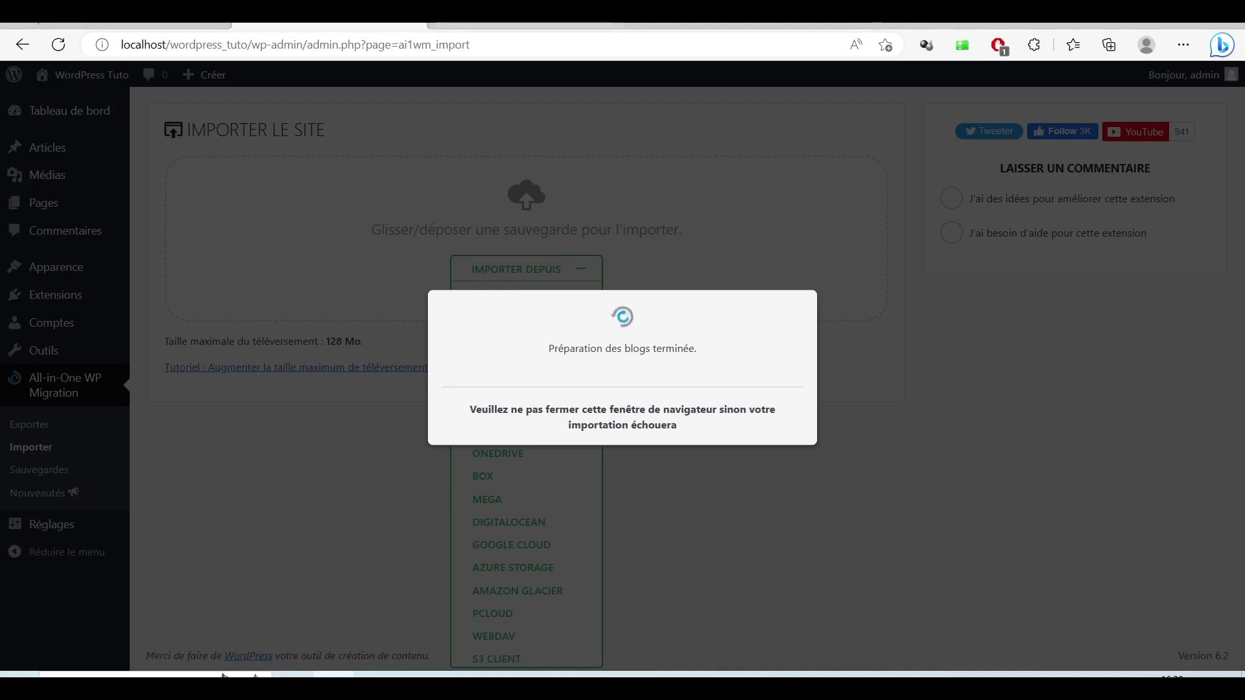
key(ctrl+Tab)
scroll(795, 510, down, 5)
scroll(799, 517, up, 15)
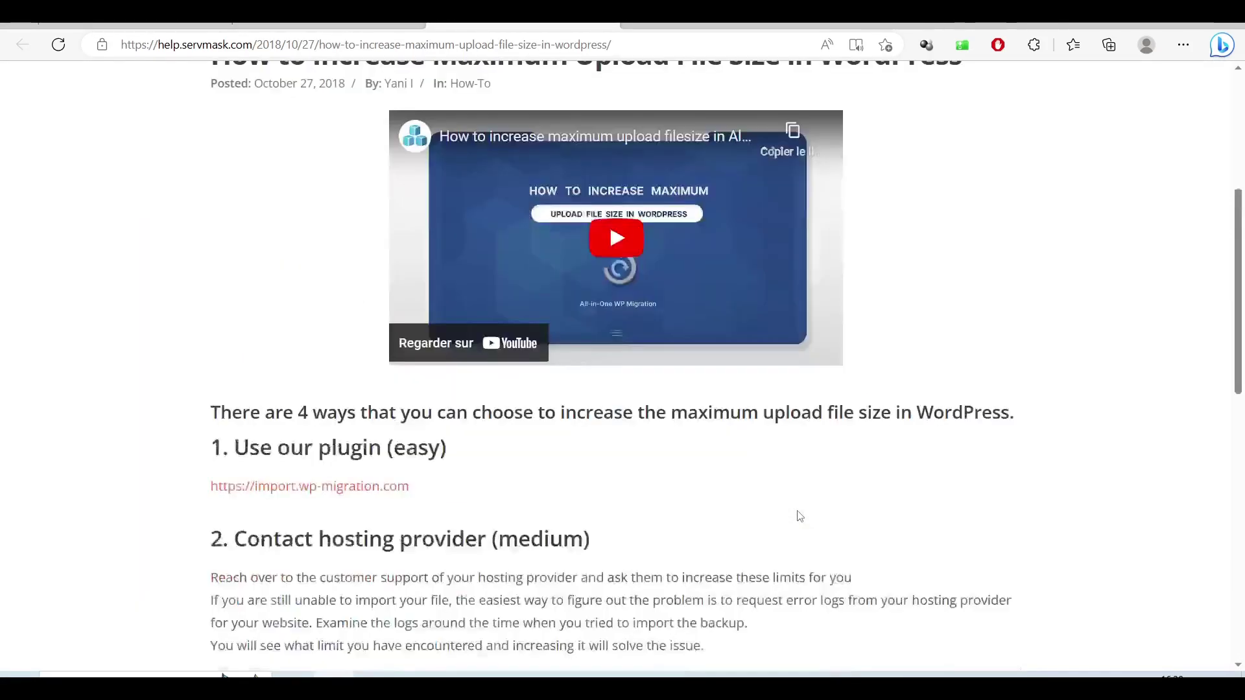
scroll(343, 572, down, 3)
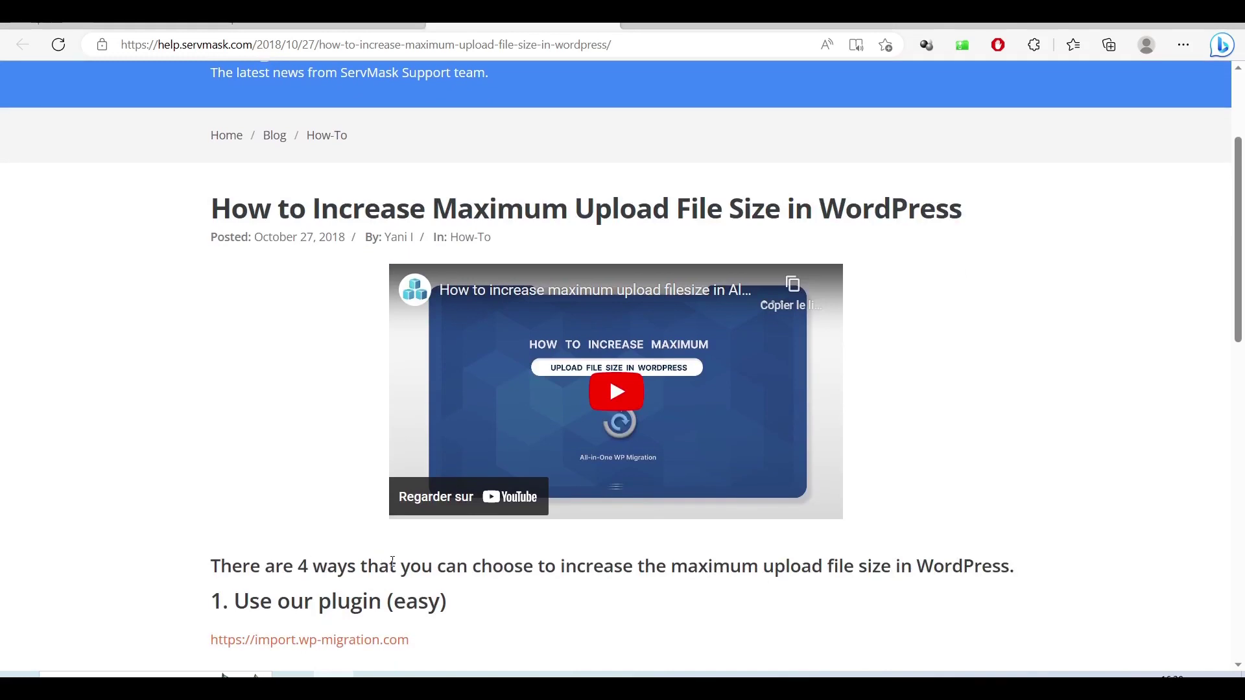
scroll(343, 572, down, 4)
key(ctrl+shift+Tab)
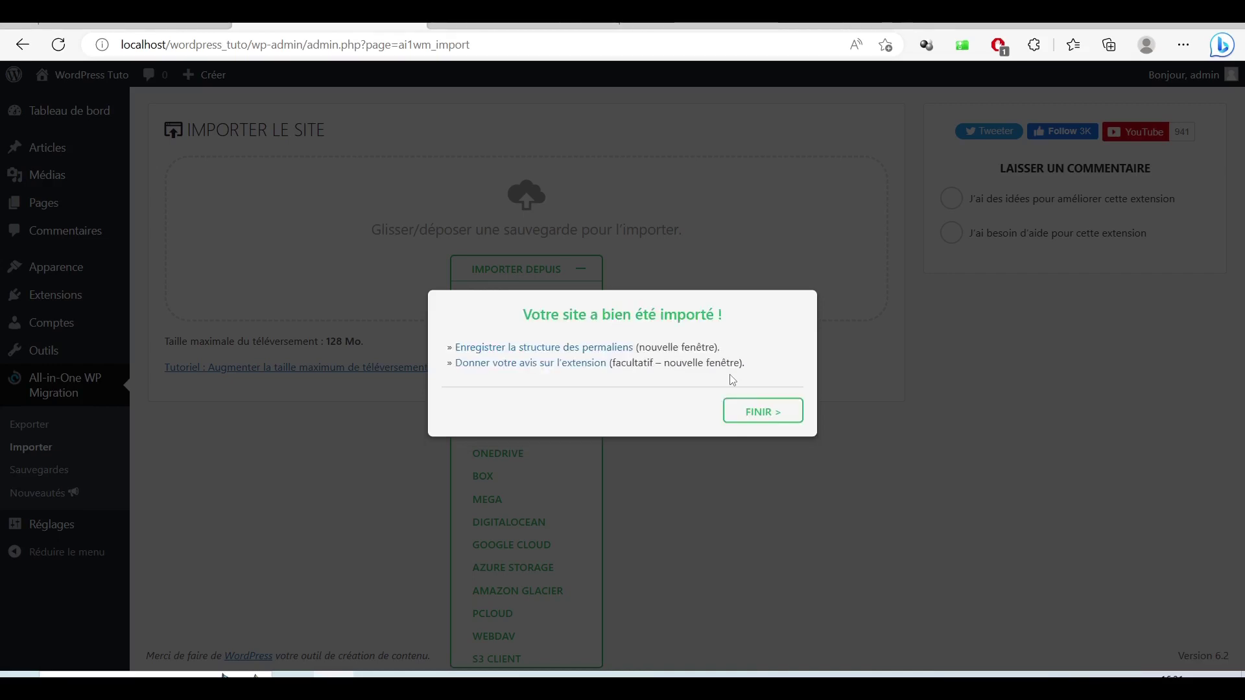
Step: Dismiss the import success message and look over the restored site's front page
click(764, 421)
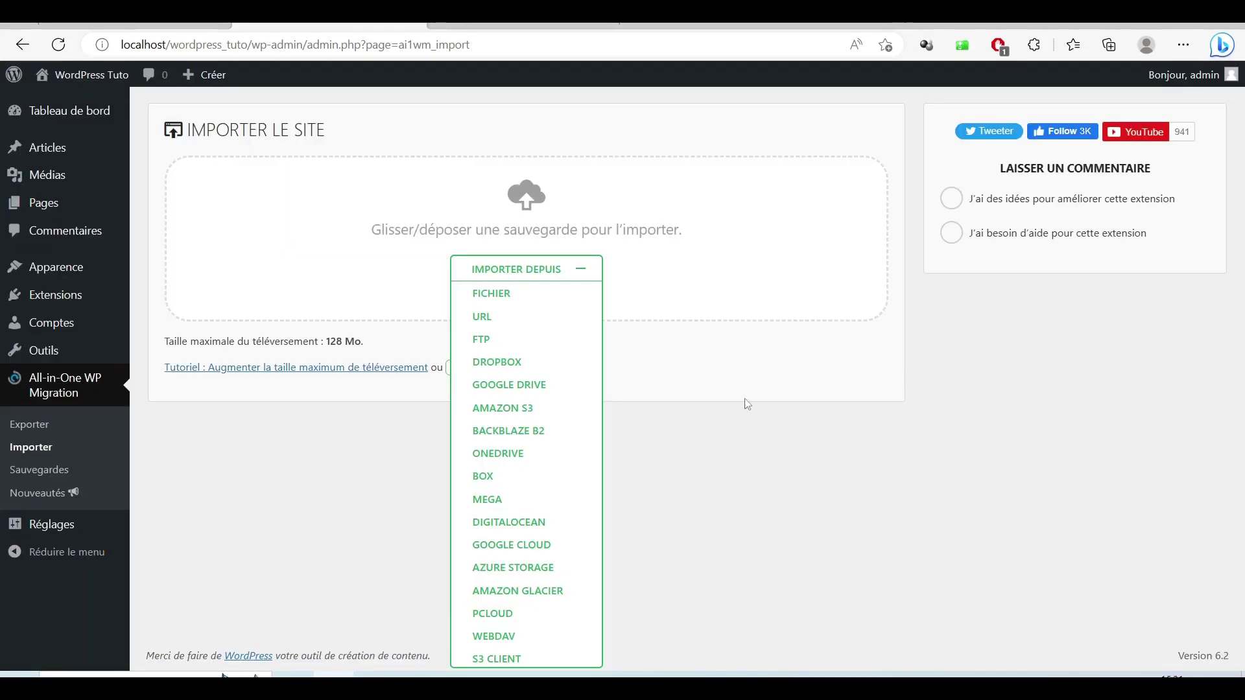
mouse_move(86, 78)
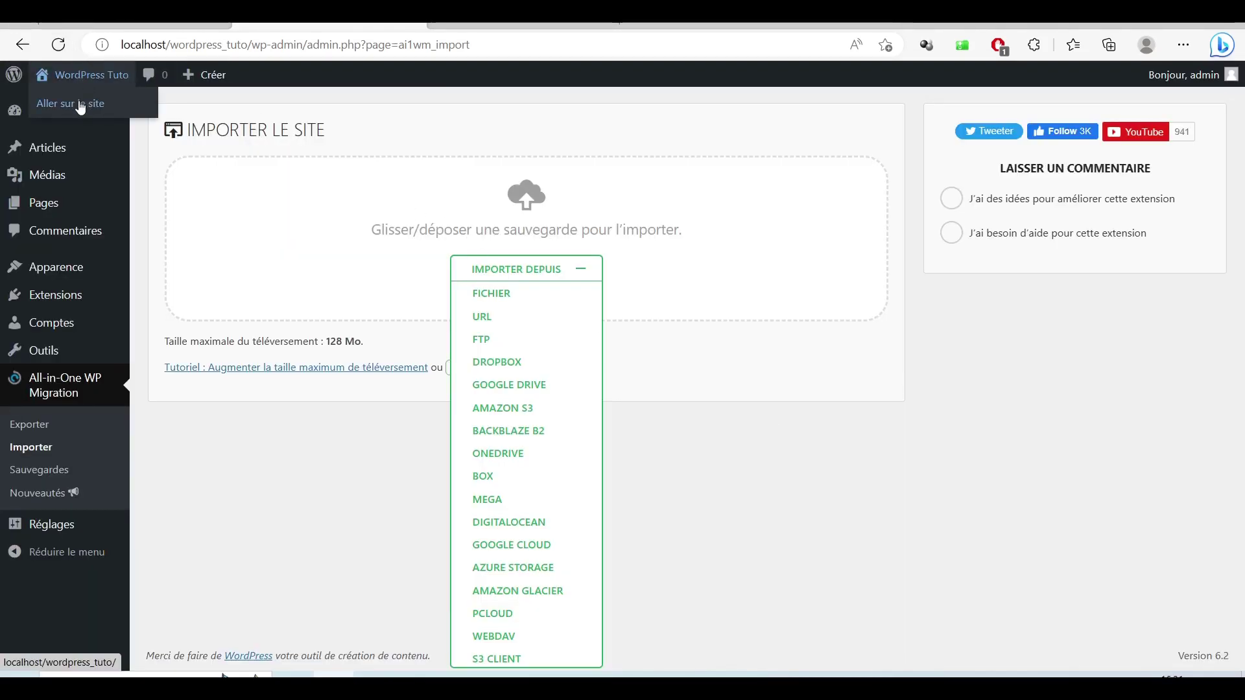
click(81, 104)
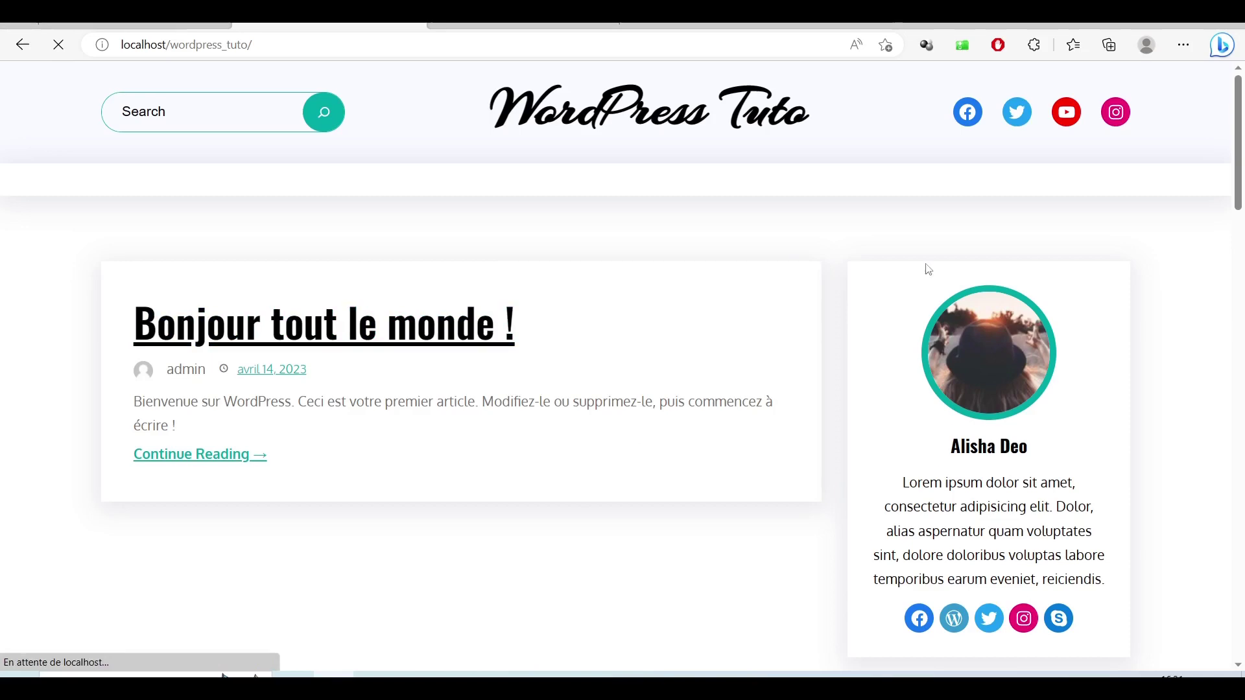
scroll(725, 362, down, 20)
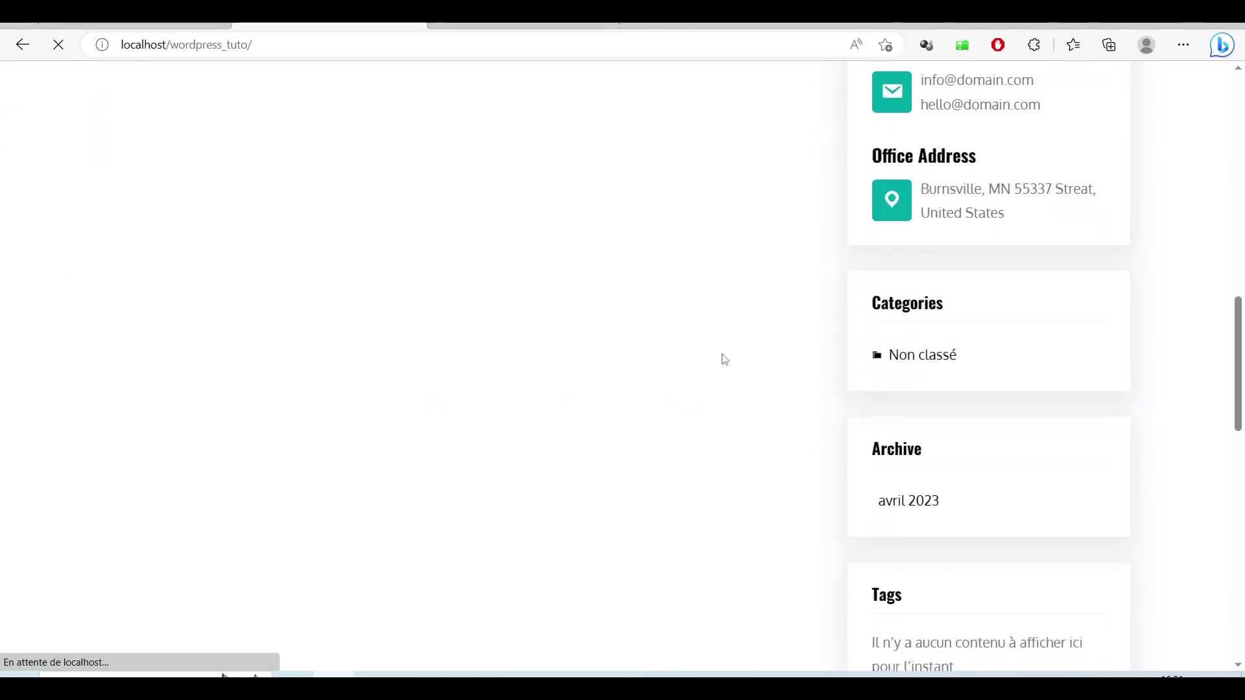
scroll(725, 358, up, 20)
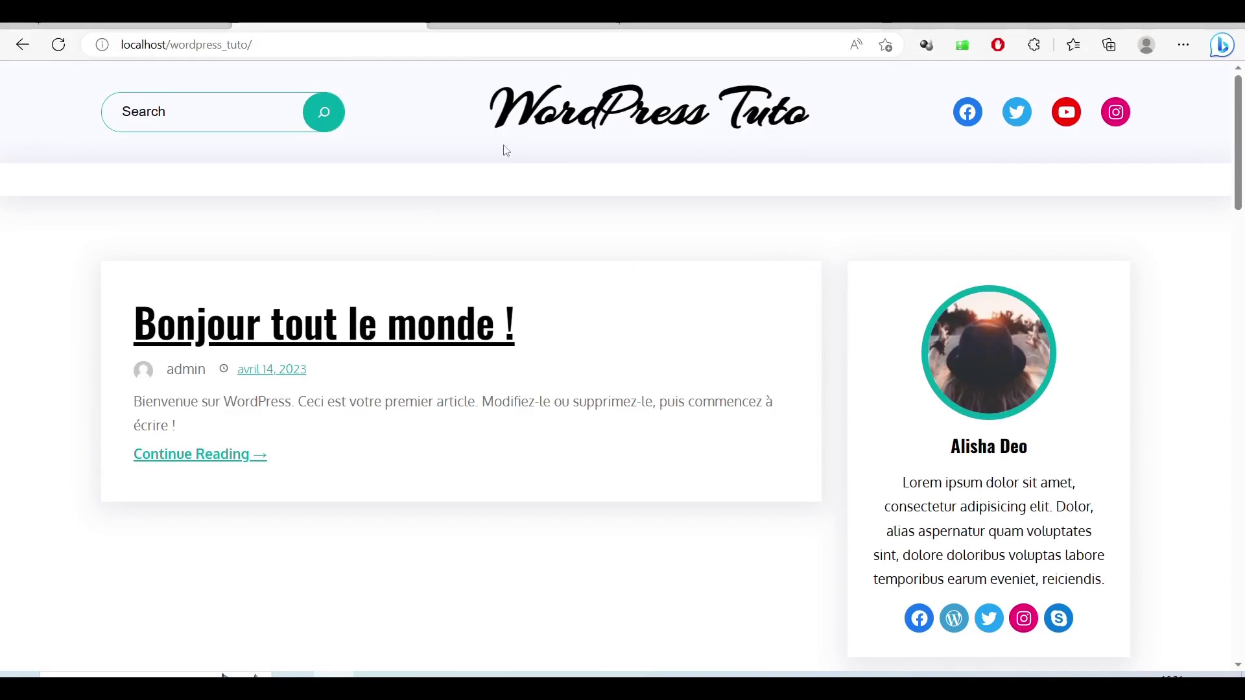
Step: Go to localhost/wordpress_tuto/wp-admin/ to reach the admin login page
click(447, 47)
click(451, 47)
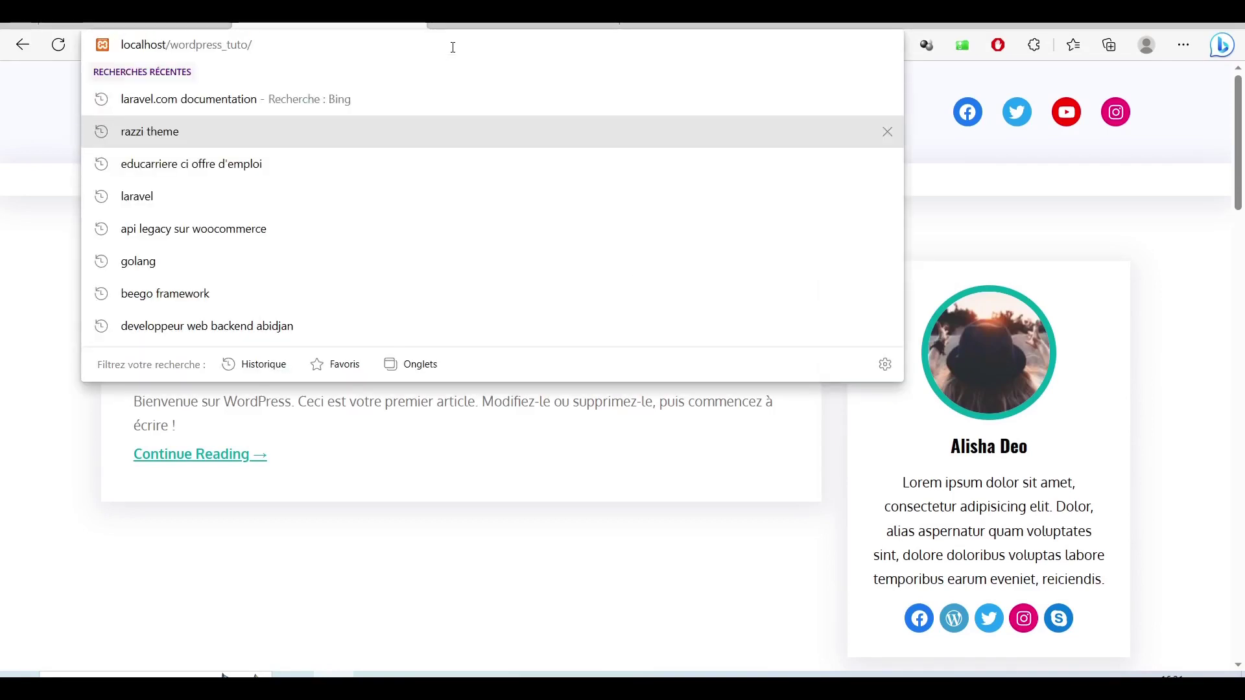
text(wp)
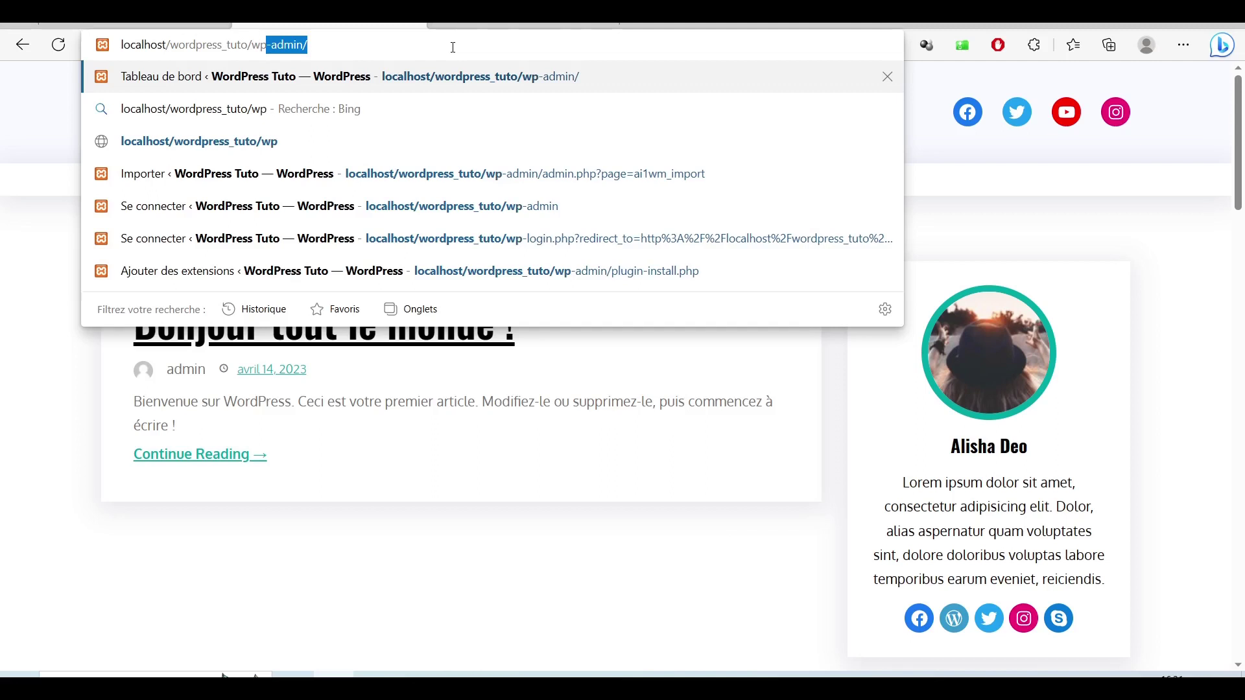
key(Return)
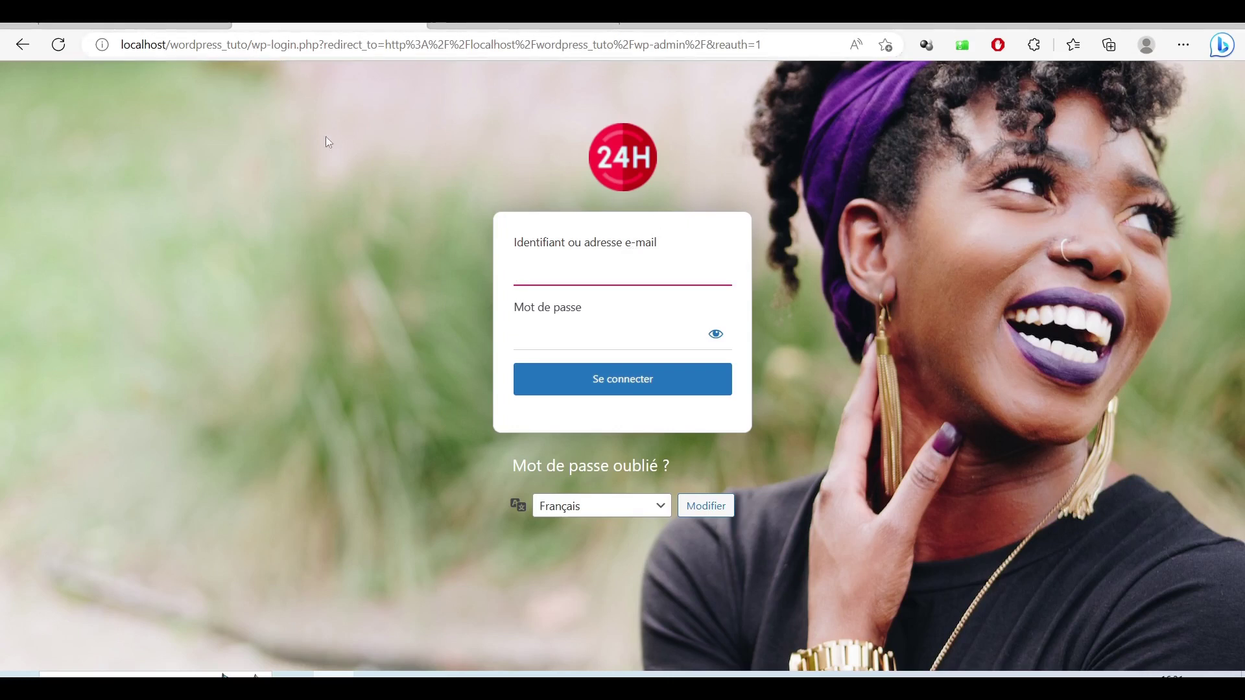
Step: Log in with the saved username trimmed to the login name, plus the account password
click(772, 211)
click(574, 278)
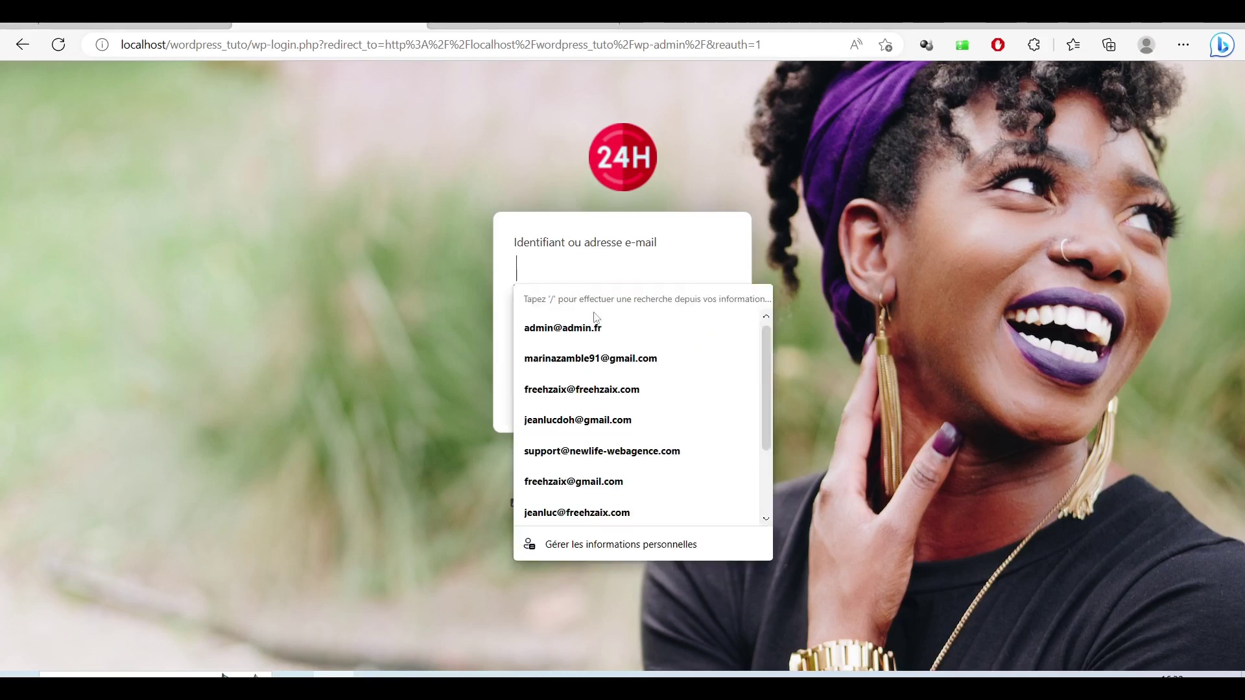
key(Tab)
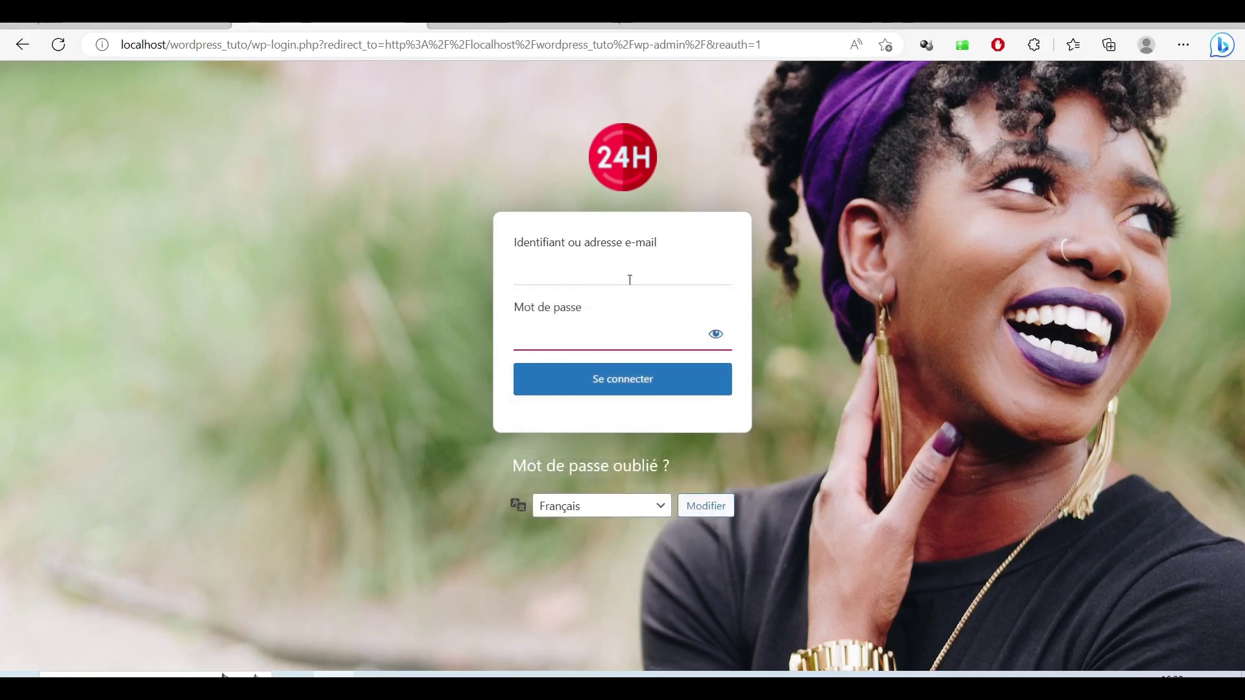
click(635, 270)
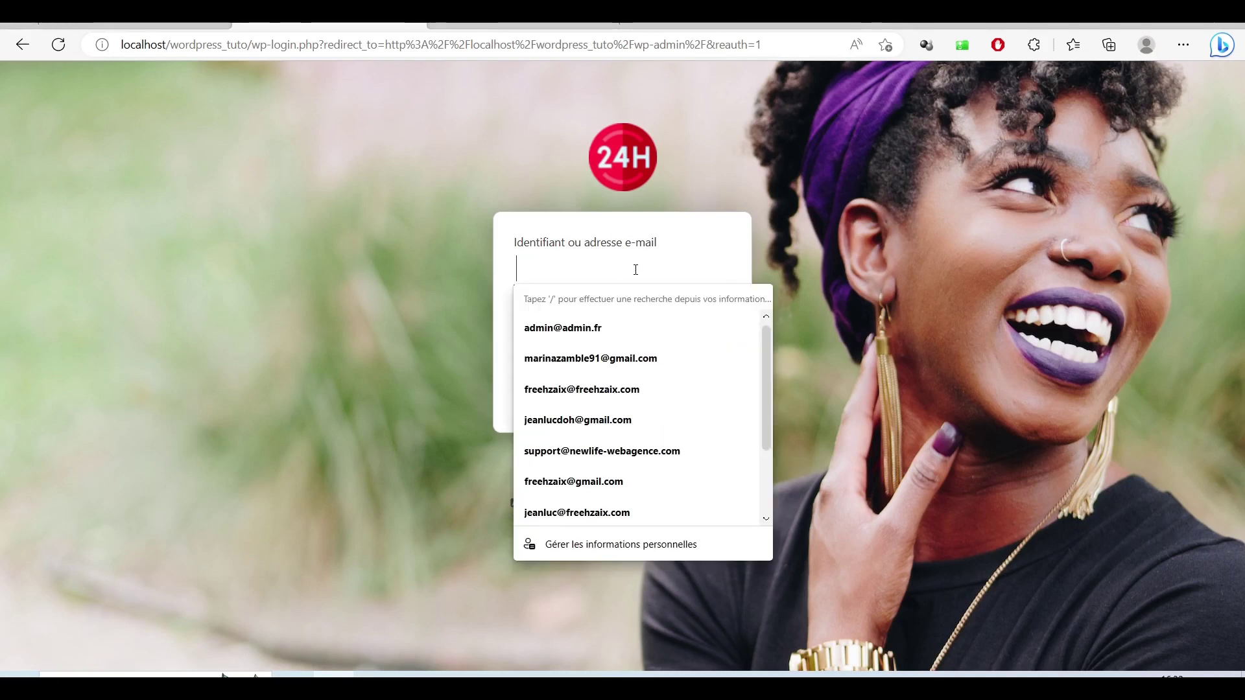
click(625, 337)
drag(683, 281, 579, 271)
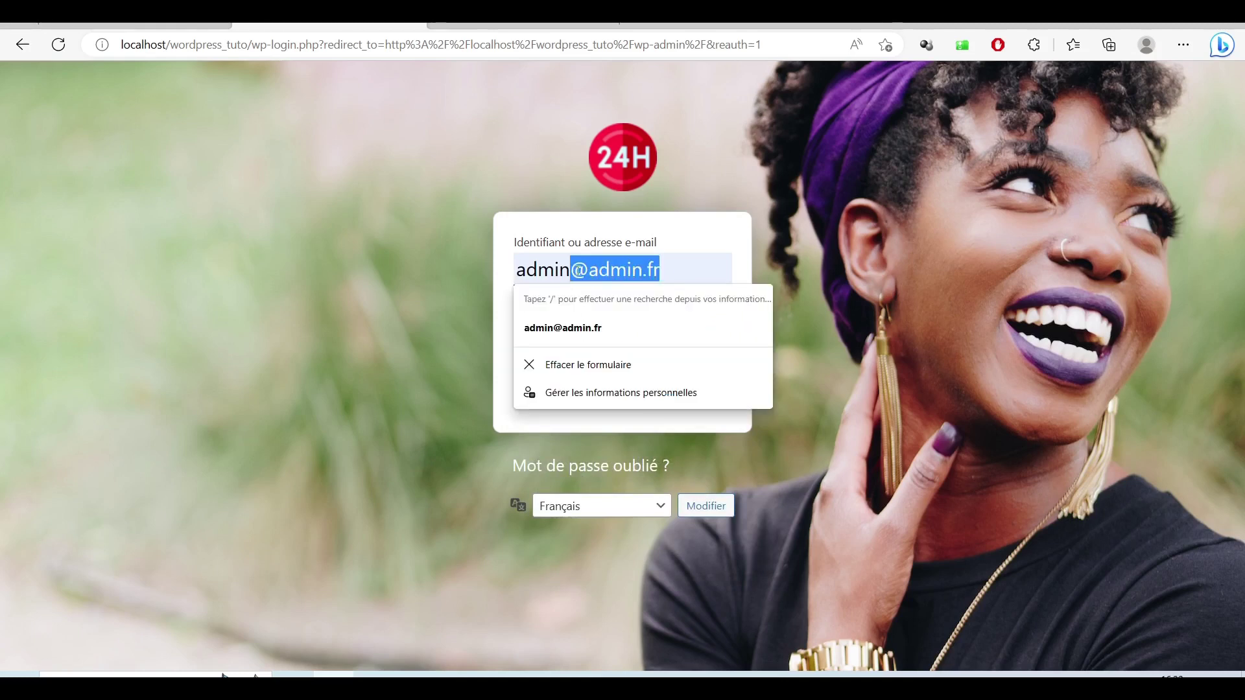
key(BackSpace)
key(Tab)
text(admin)
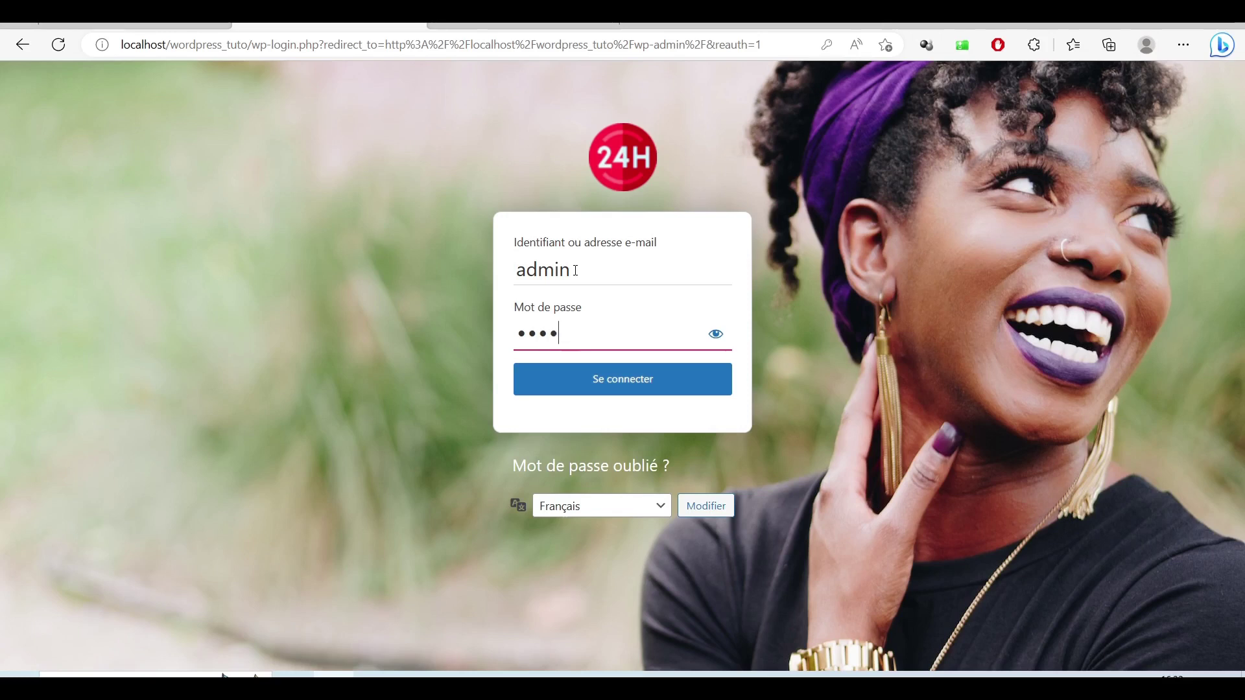
click(593, 368)
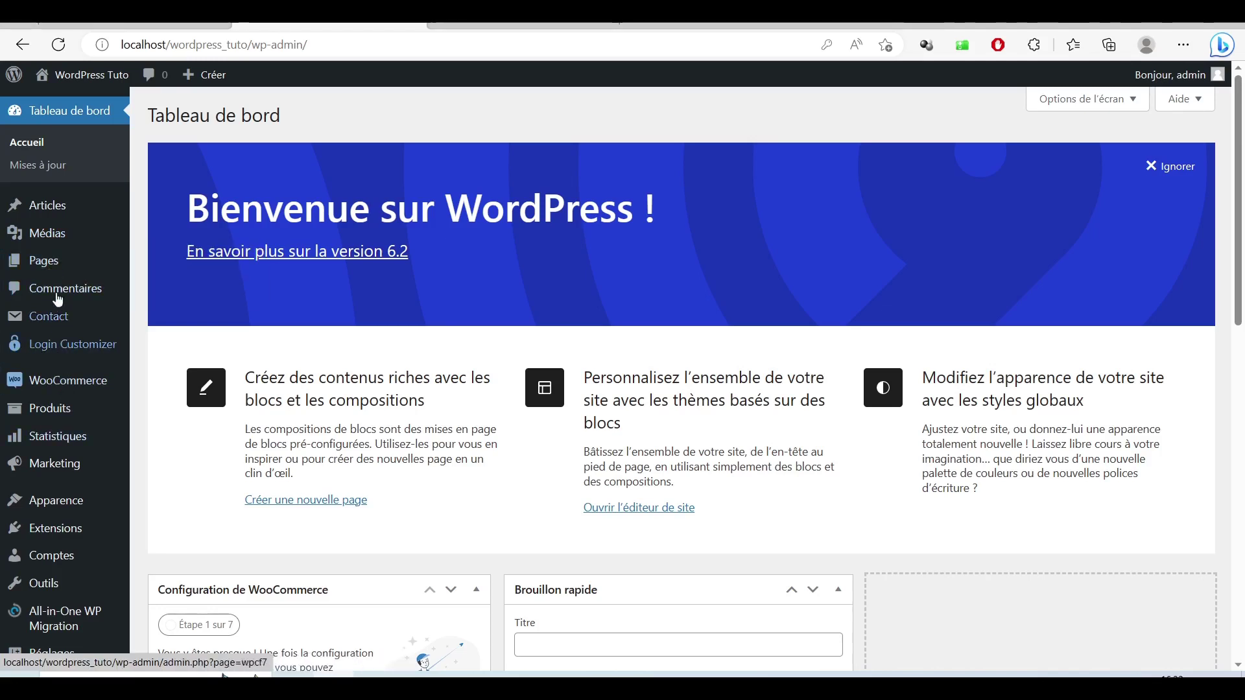
Step: Look over the Réglages > Général settings page
mouse_move(70, 385)
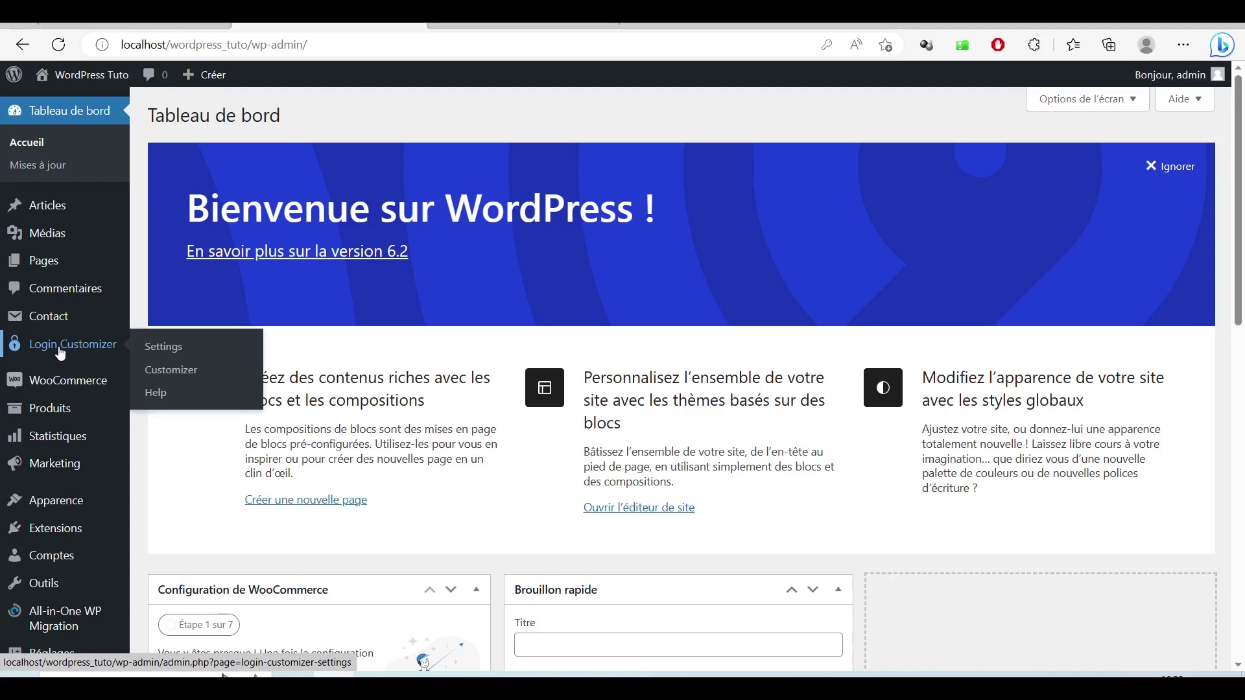
scroll(71, 350, down, 3)
mouse_move(50, 632)
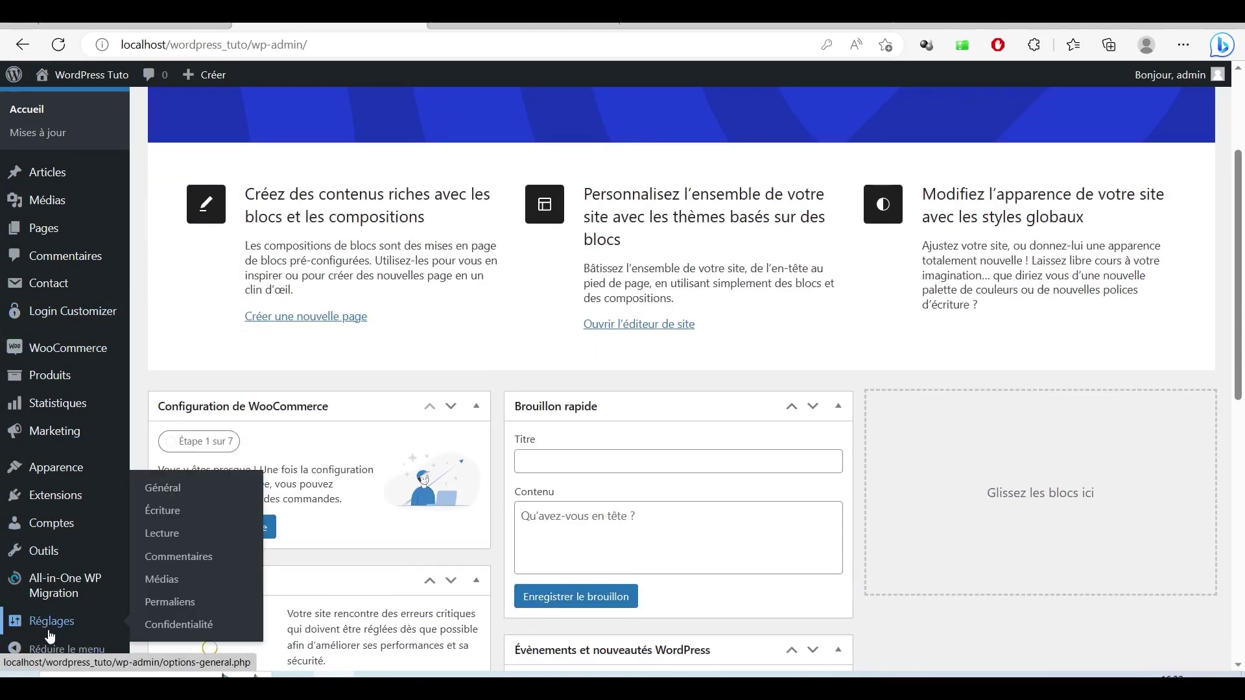
click(168, 489)
scroll(656, 477, down, 10)
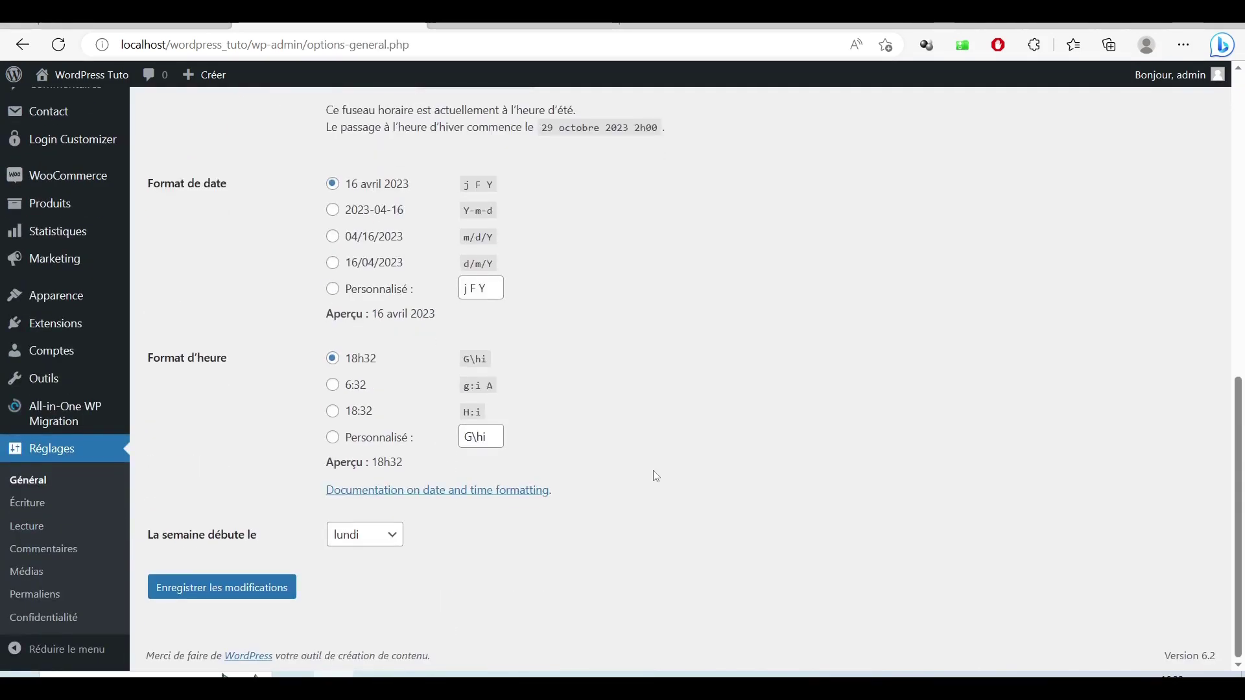
scroll(656, 476, up, 3)
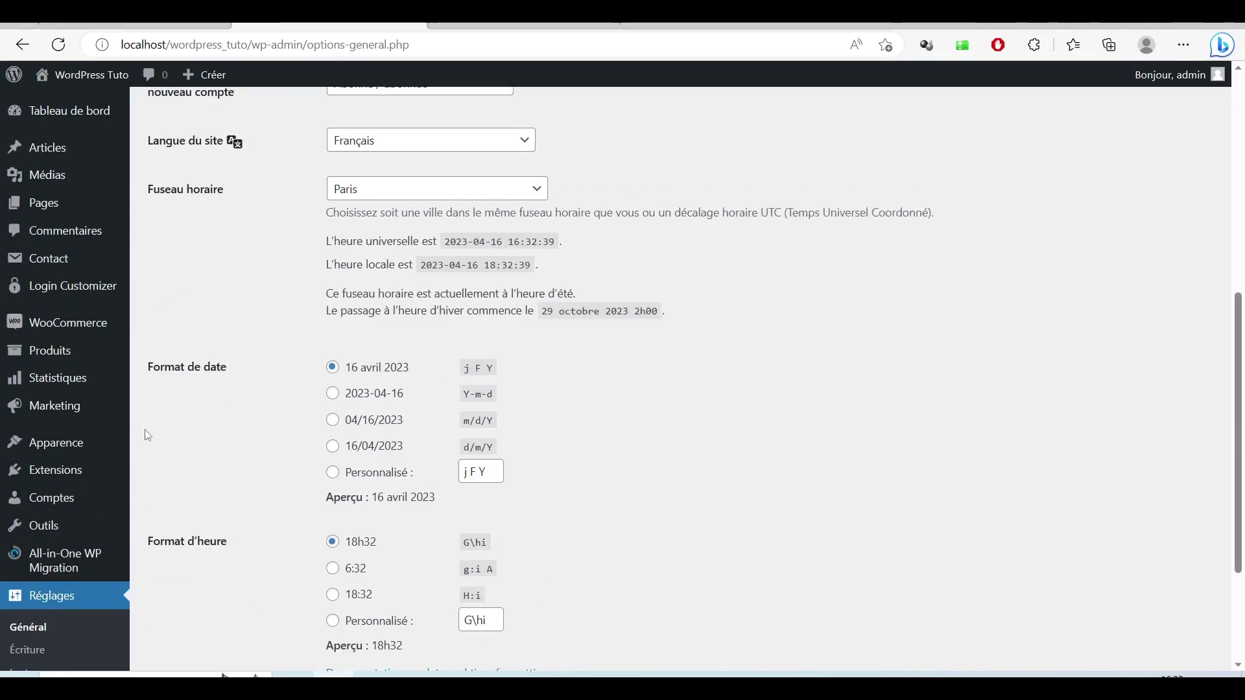
Step: Activate WPS Hide Login in Extensions > Extensions installées
mouse_move(71, 471)
click(176, 474)
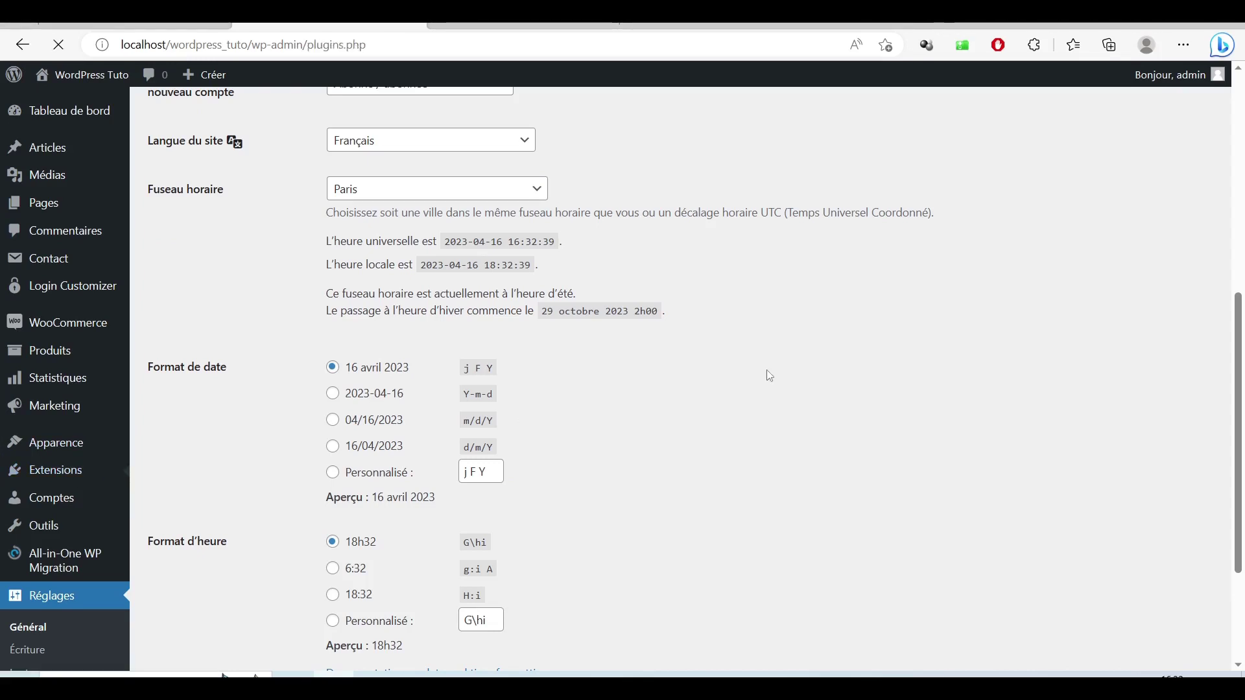
scroll(772, 376, down, 5)
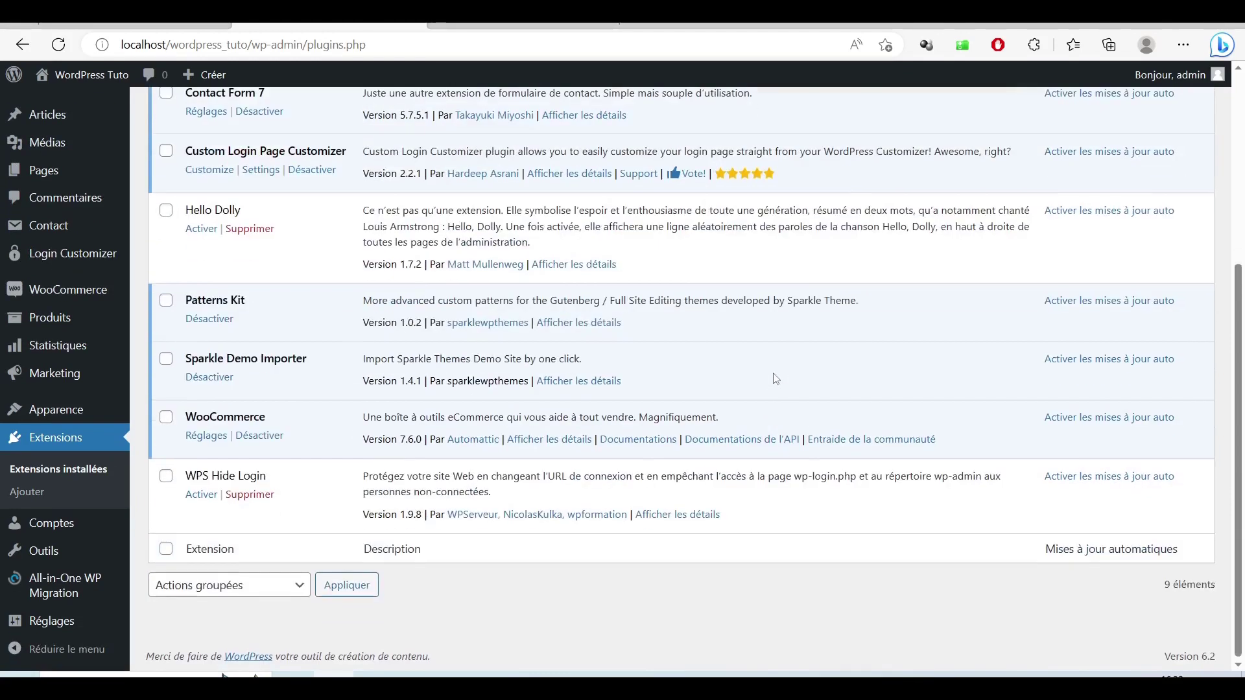
click(206, 500)
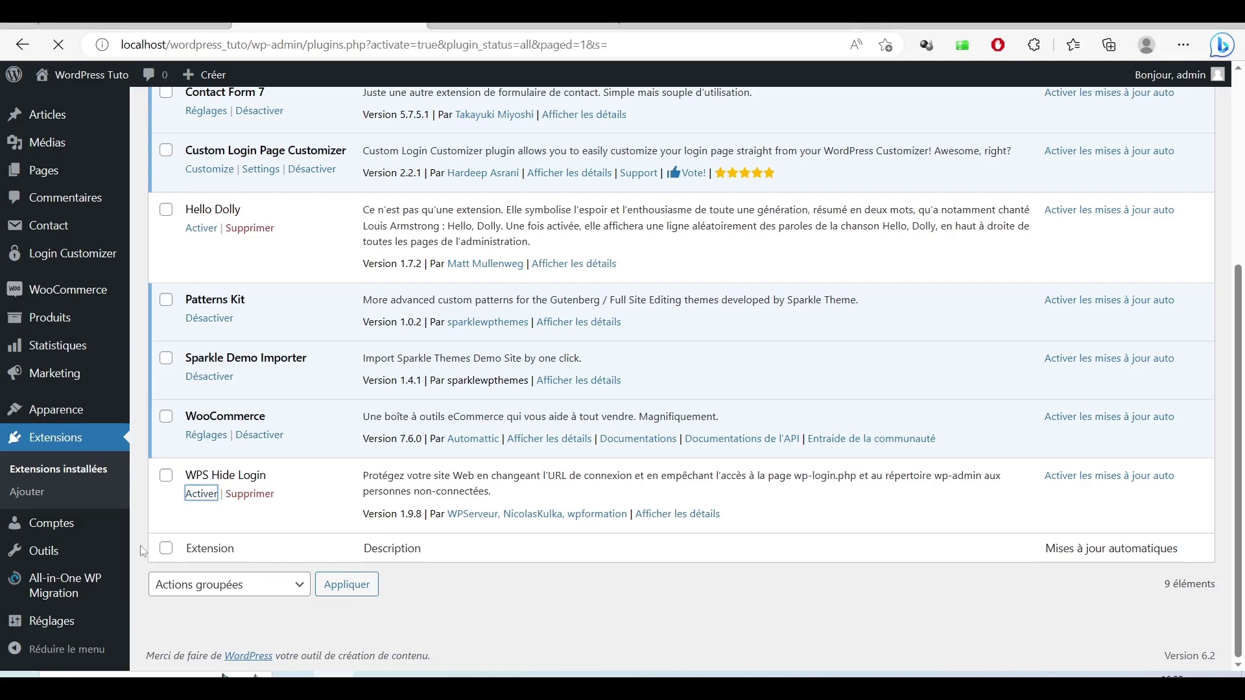
scroll(363, 597, down, 5)
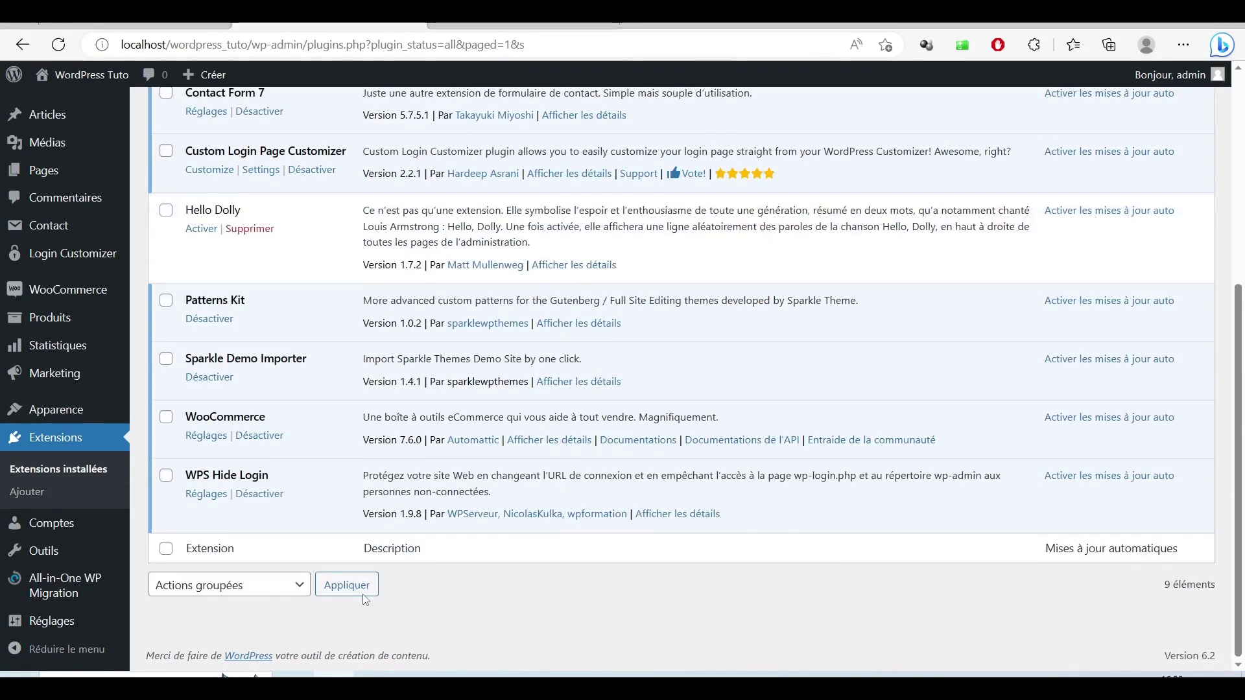
Step: Set WPS Hide Login's login URL to 'connexion' and redirection to '404', then save
click(207, 493)
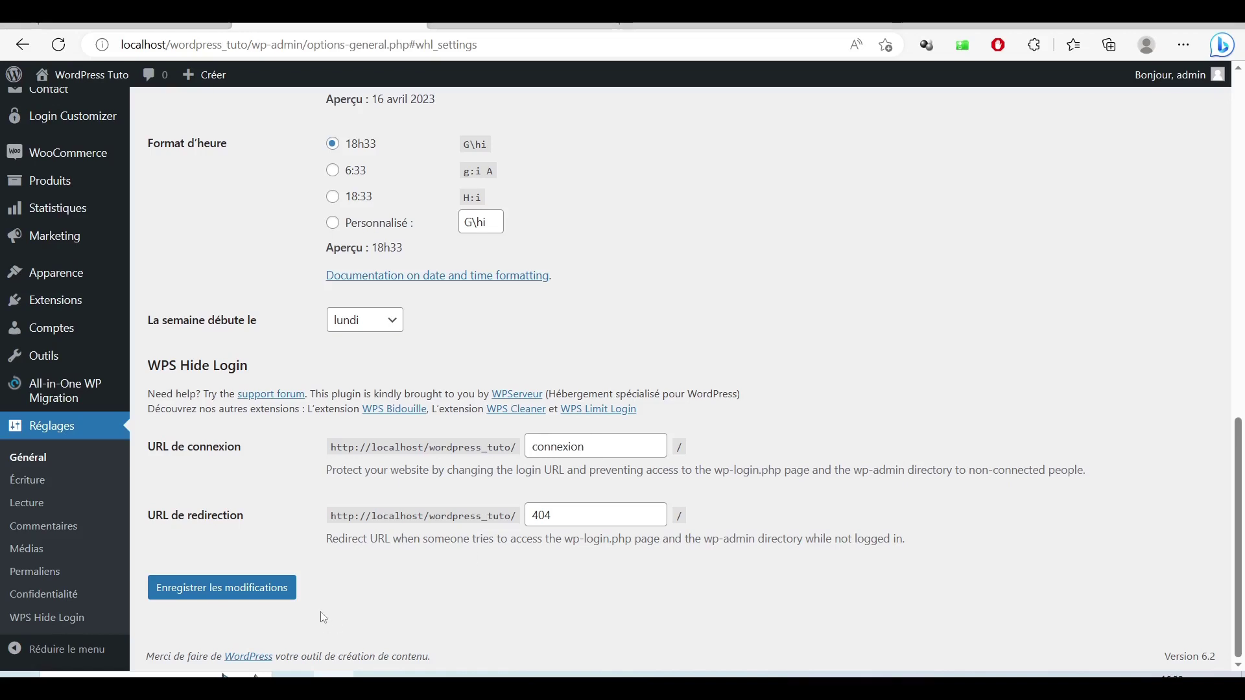
click(243, 594)
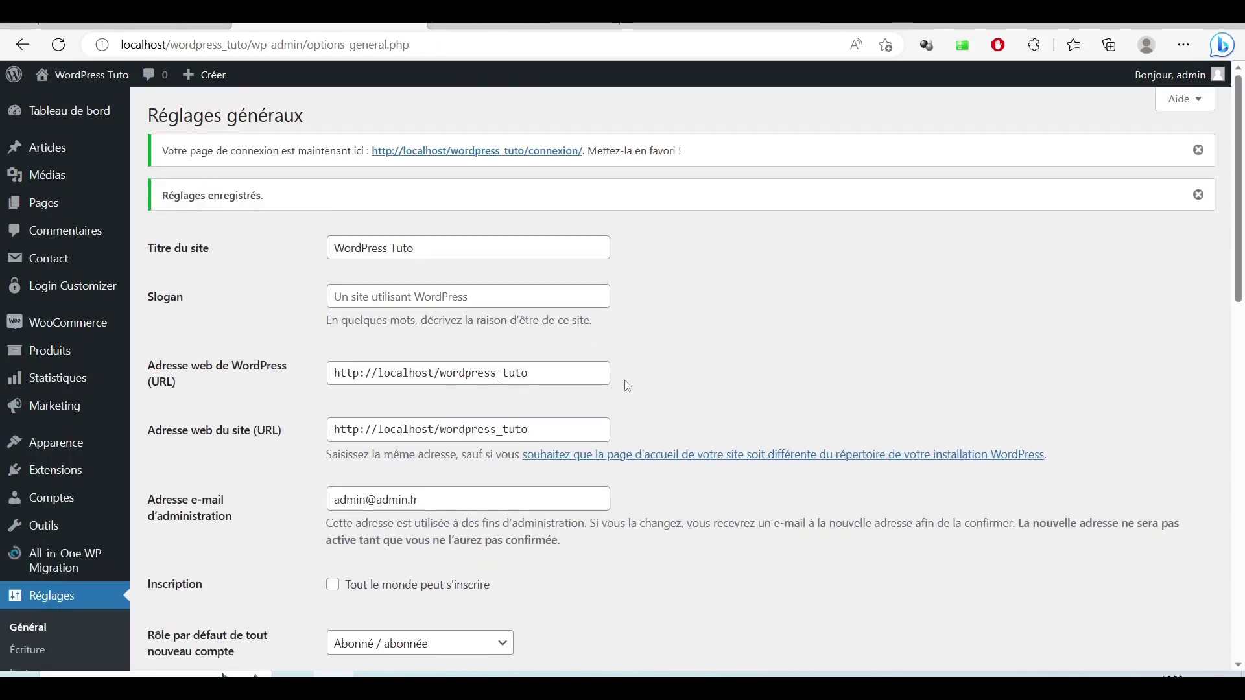
scroll(626, 380, down, 3)
scroll(625, 380, down, 4)
scroll(626, 380, up, 7)
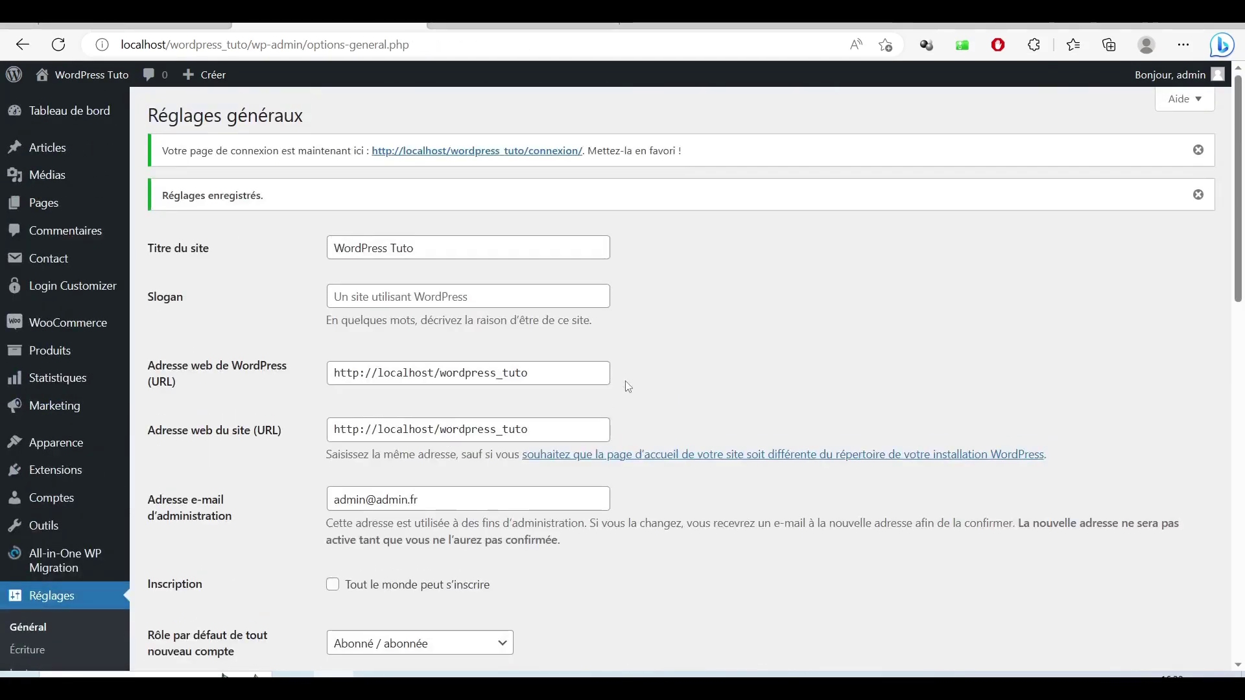